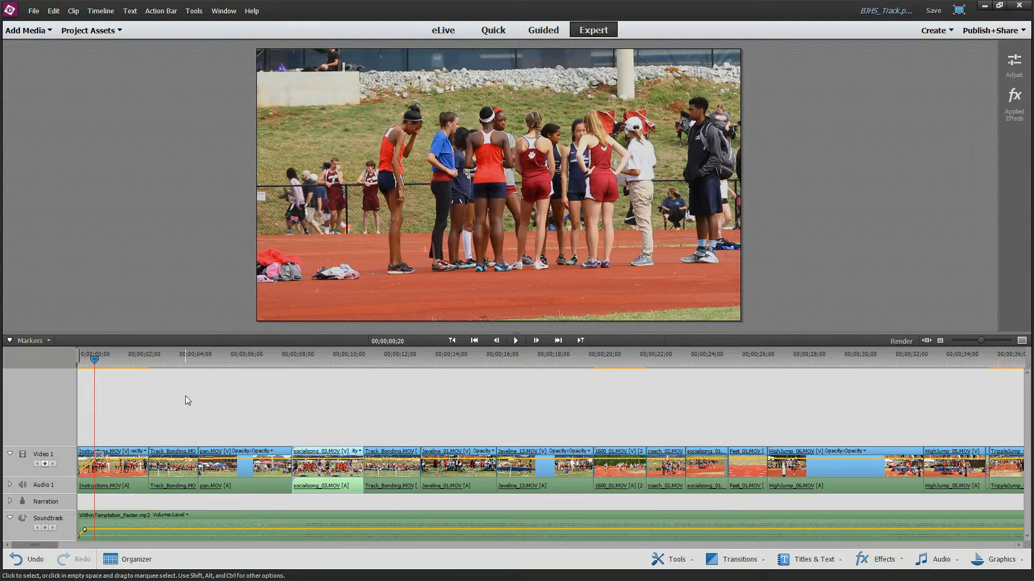
# Play the opening clips, step between the edit points, and return the playhead to 00;00;02;06
pyautogui.click(515, 343)
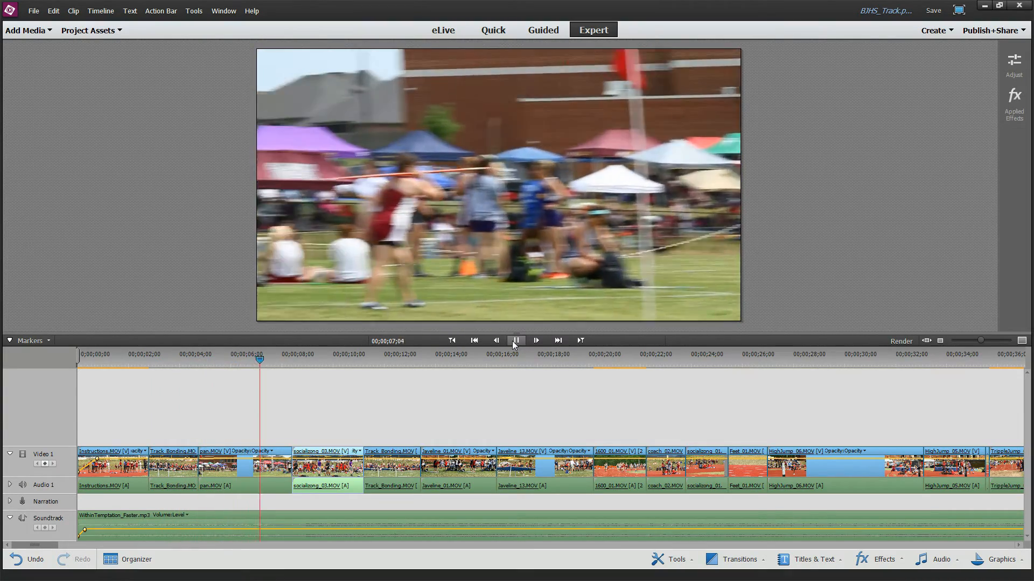
pyautogui.click(515, 342)
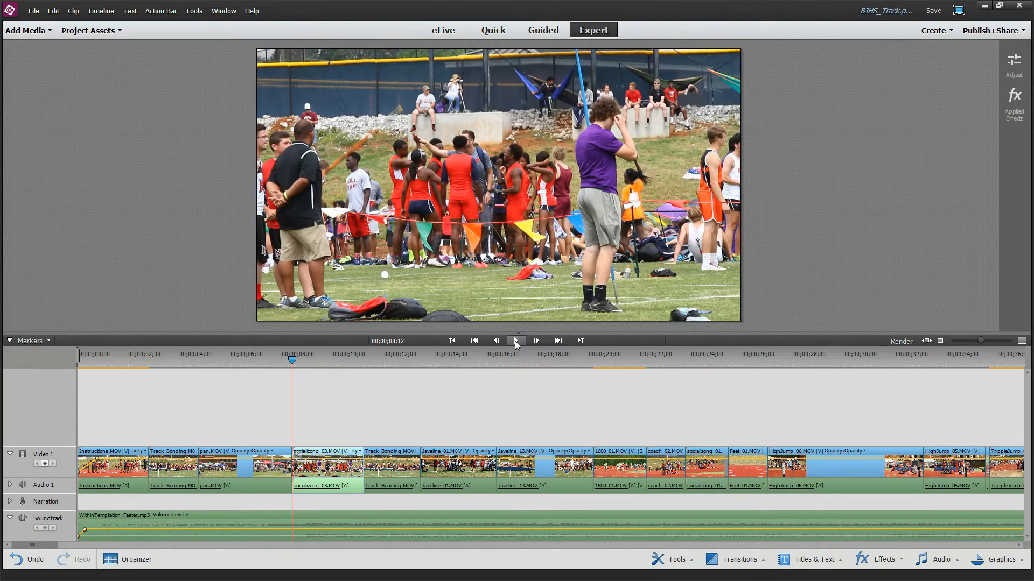
pyautogui.press('pagedown')
pyautogui.press('pagedown')
pyautogui.press('pagedown')
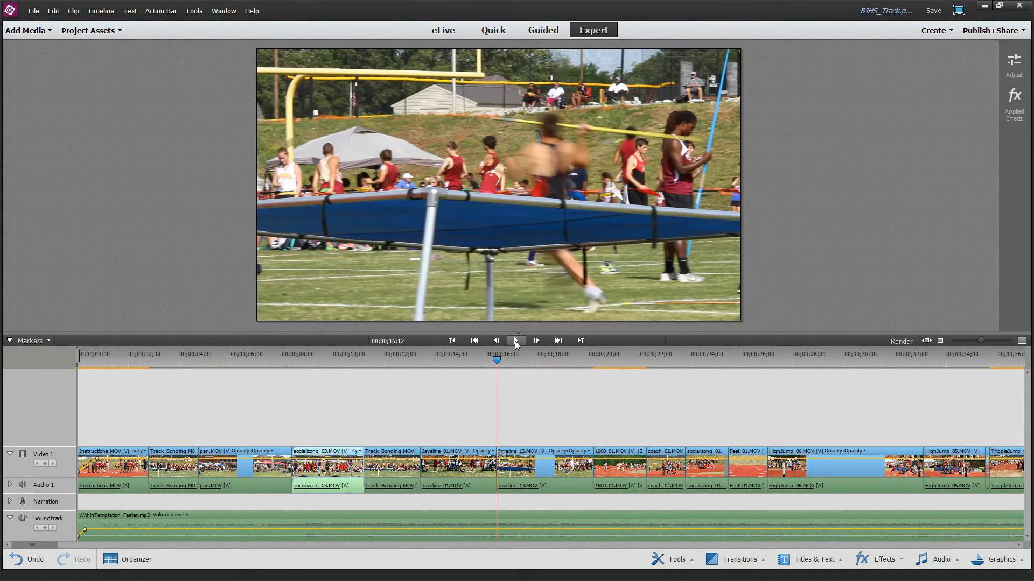
pyautogui.press('pageup')
pyautogui.press('pageup')
pyautogui.press('pageup')
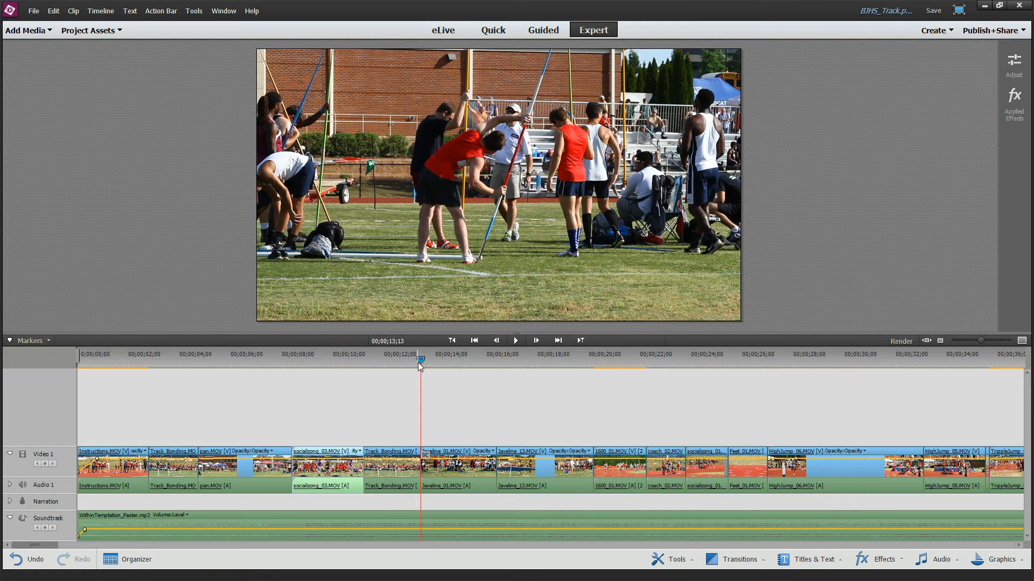
pyautogui.click(133, 360)
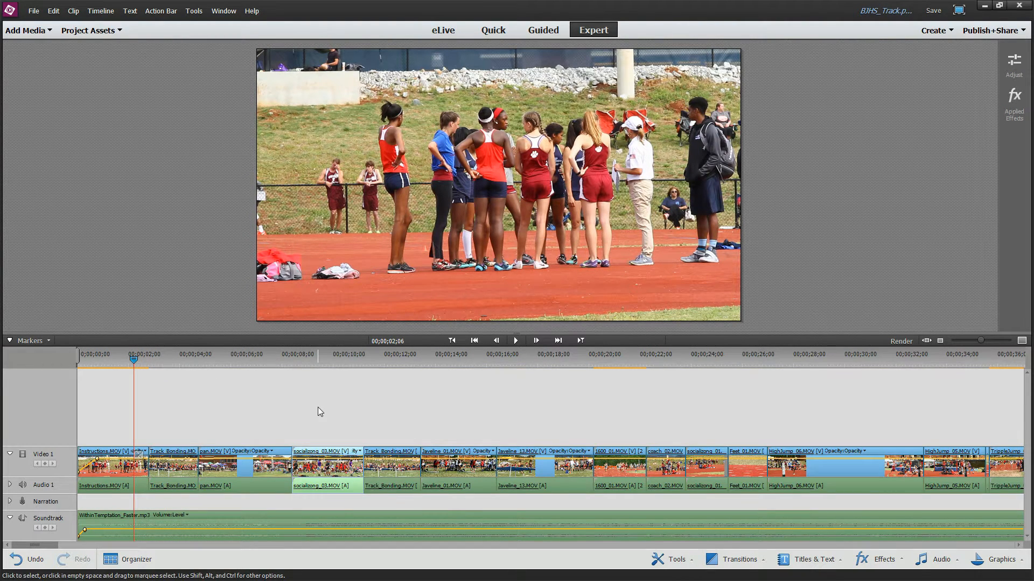
# Set Dip to White as the default transition
pyautogui.click(748, 557)
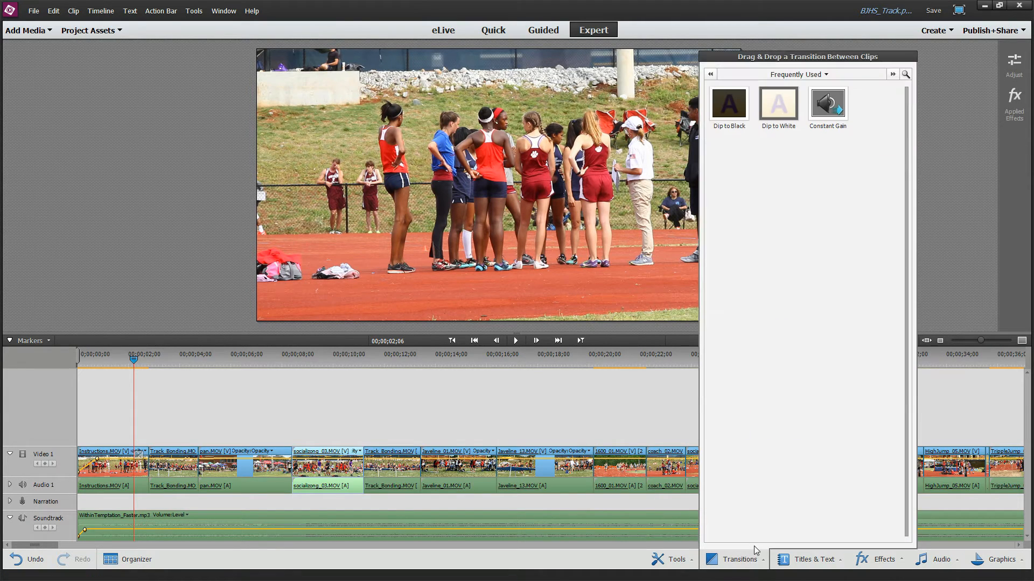
pyautogui.rightClick(778, 113)
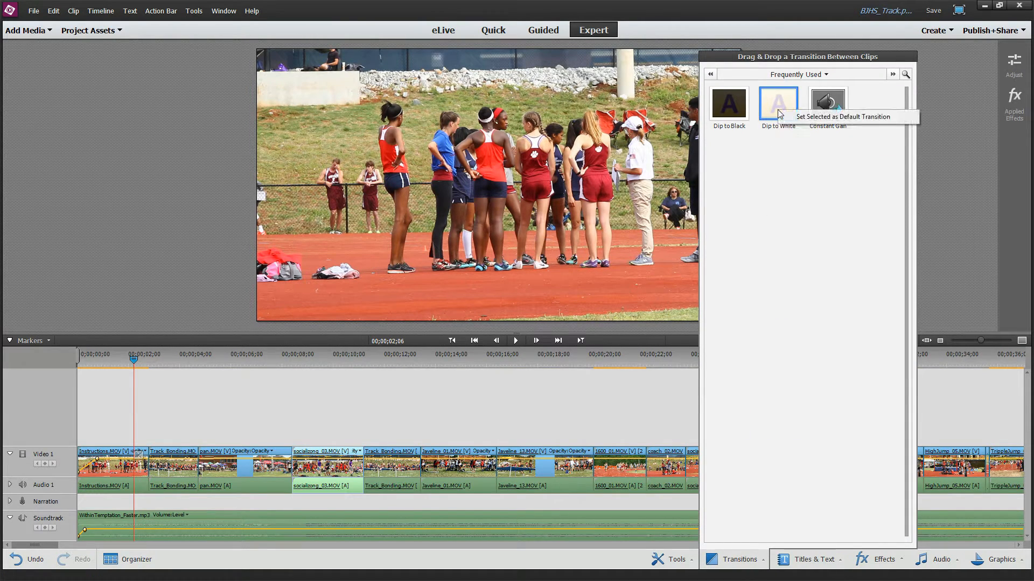
pyautogui.click(839, 116)
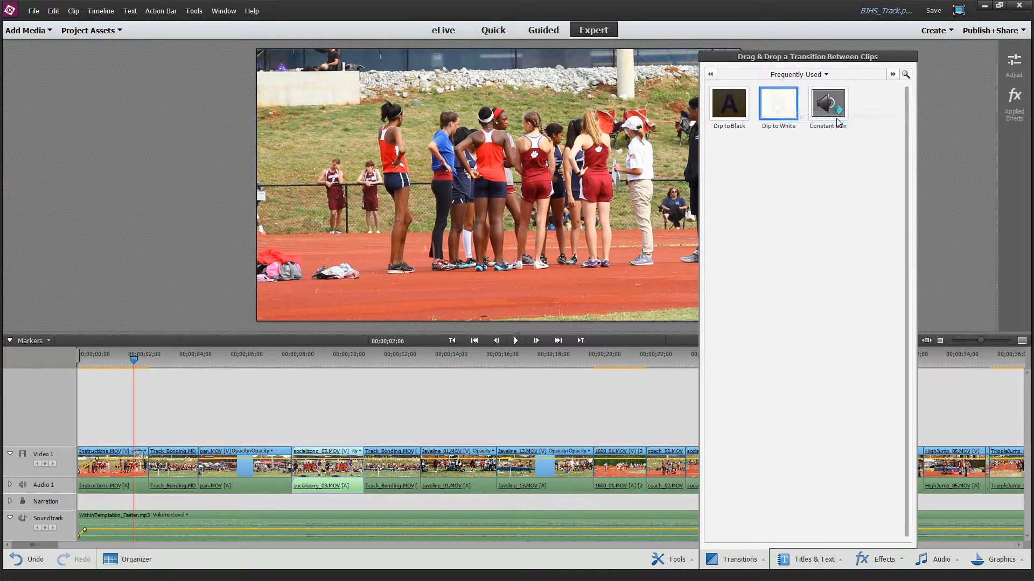
pyautogui.click(188, 418)
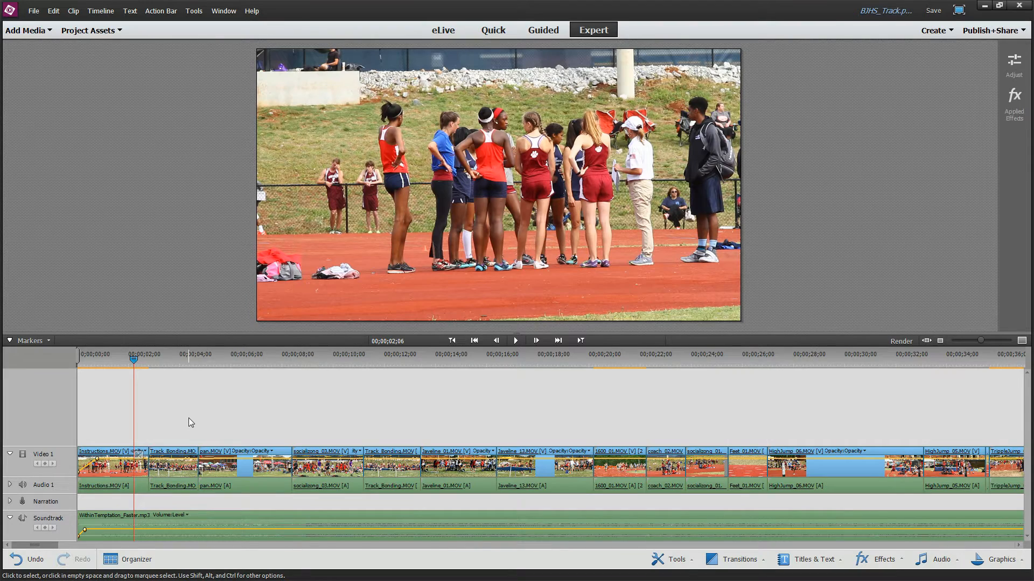
# Apply the default transition at every Video 1 cut from the start of the first Track_Bonding clip through the start of HighJump_06
pyautogui.press('pagedown')
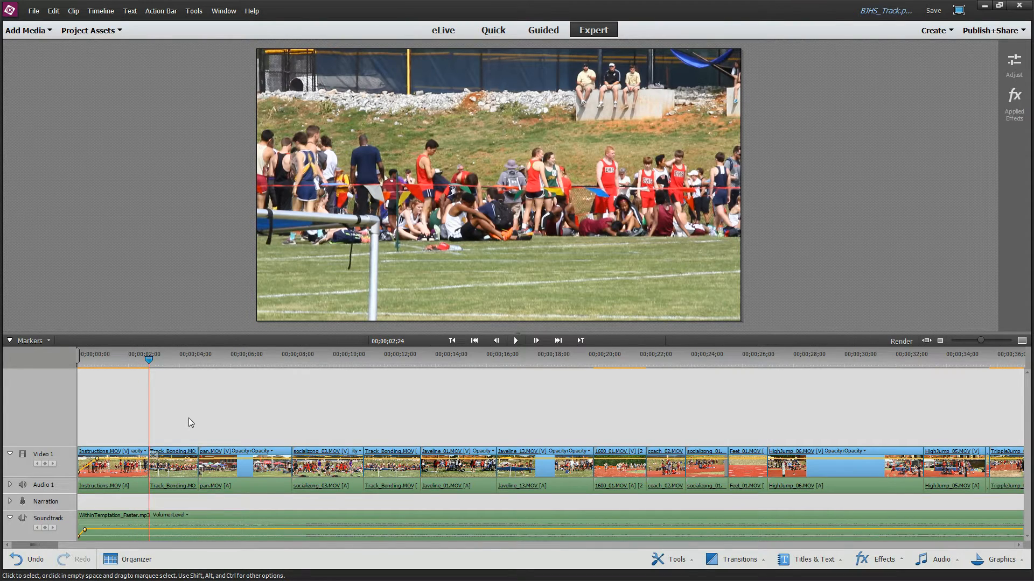
pyautogui.press('pagedown')
pyautogui.hotkey('ctrl', 'd')
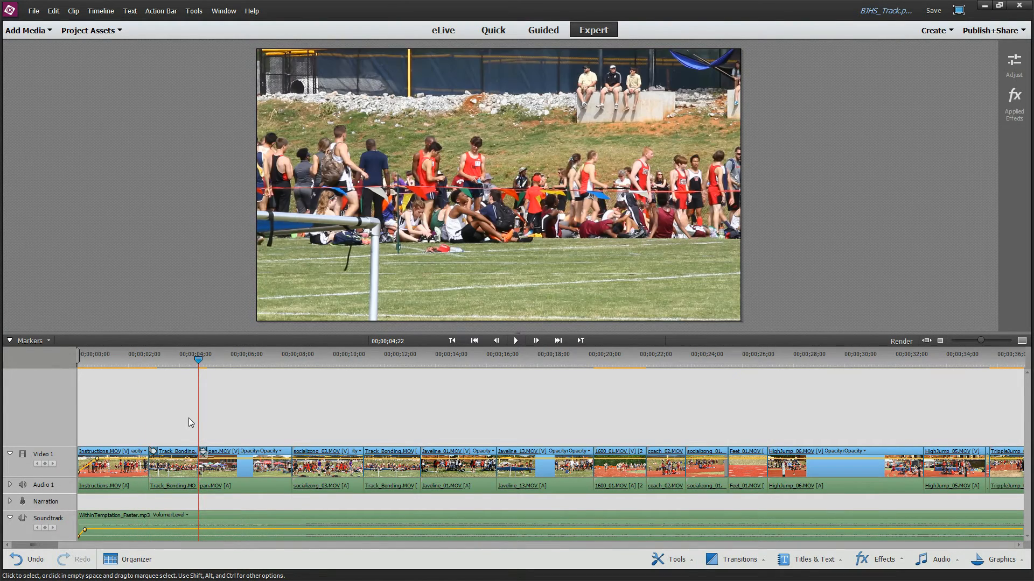
pyautogui.press('pagedown')
pyautogui.hotkey('ctrl', 'd')
pyautogui.press('pagedown')
pyautogui.hotkey('ctrl', 'd')
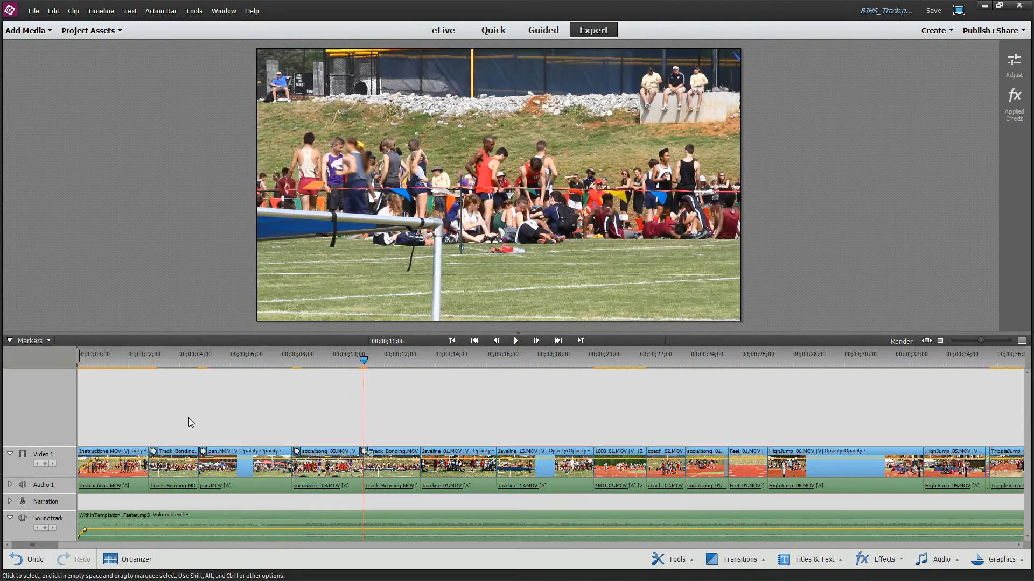
pyautogui.press('pagedown')
pyautogui.hotkey('ctrl', 'd')
pyautogui.press('pagedown')
pyautogui.hotkey('ctrl', 'd')
pyautogui.press('pagedown')
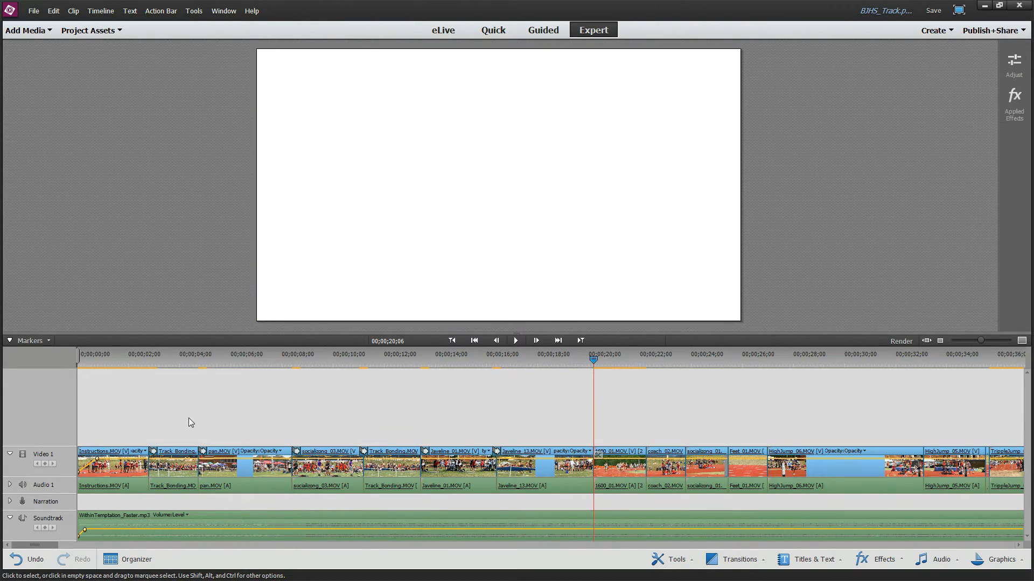
pyautogui.hotkey('ctrl', 'd')
pyautogui.press('pagedown')
pyautogui.hotkey('ctrl', 'd')
pyautogui.press('pagedown')
pyautogui.hotkey('ctrl', 'd')
pyautogui.press('pagedown')
pyautogui.hotkey('ctrl', 'd')
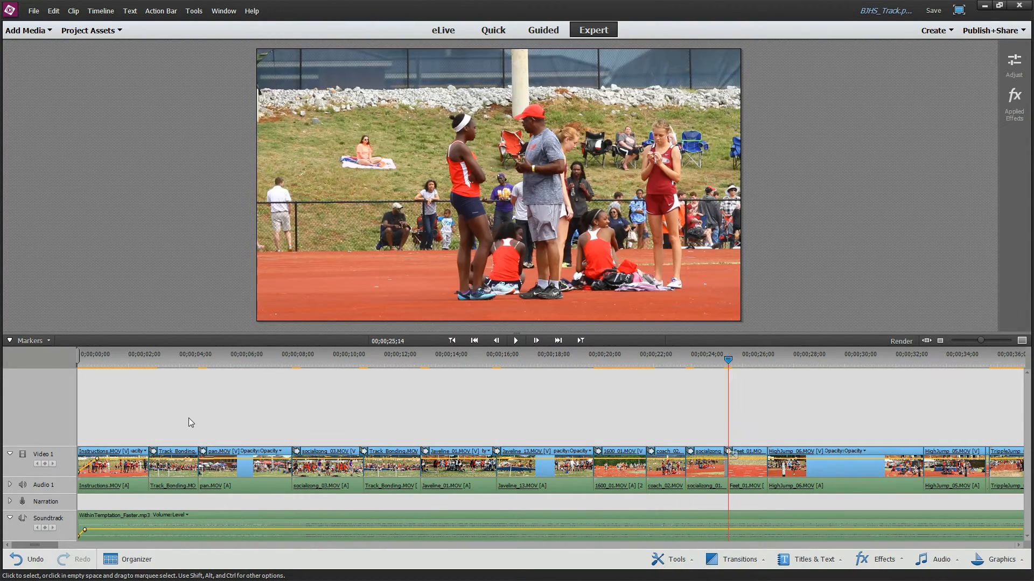
pyautogui.press('pagedown')
pyautogui.hotkey('ctrl', 'd')
pyautogui.press('pagedown')
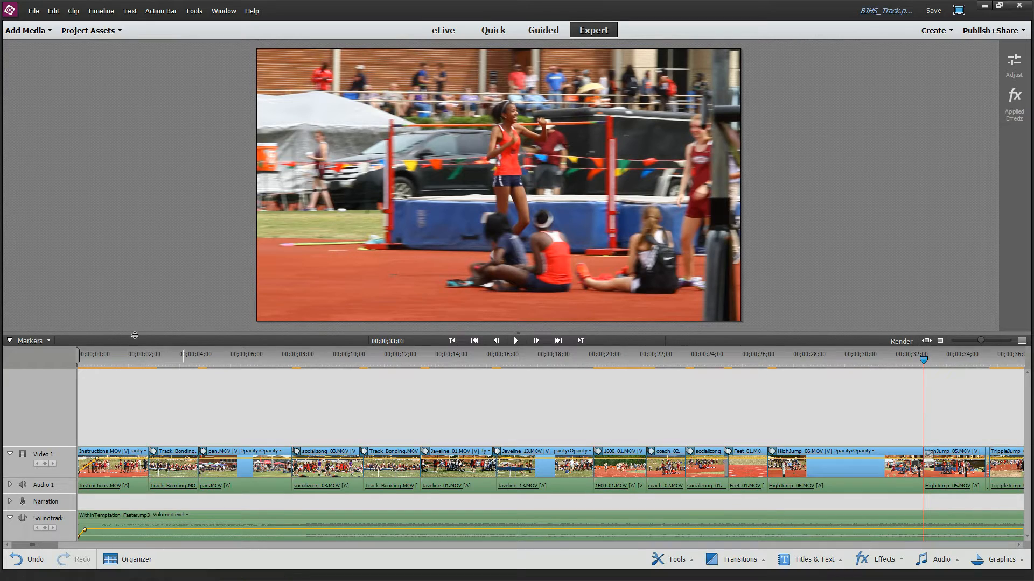
# Preview the first transitions from 00;00;02;18 and step frame by frame through the one at the start of the pan.MOV clip
pyautogui.click(144, 358)
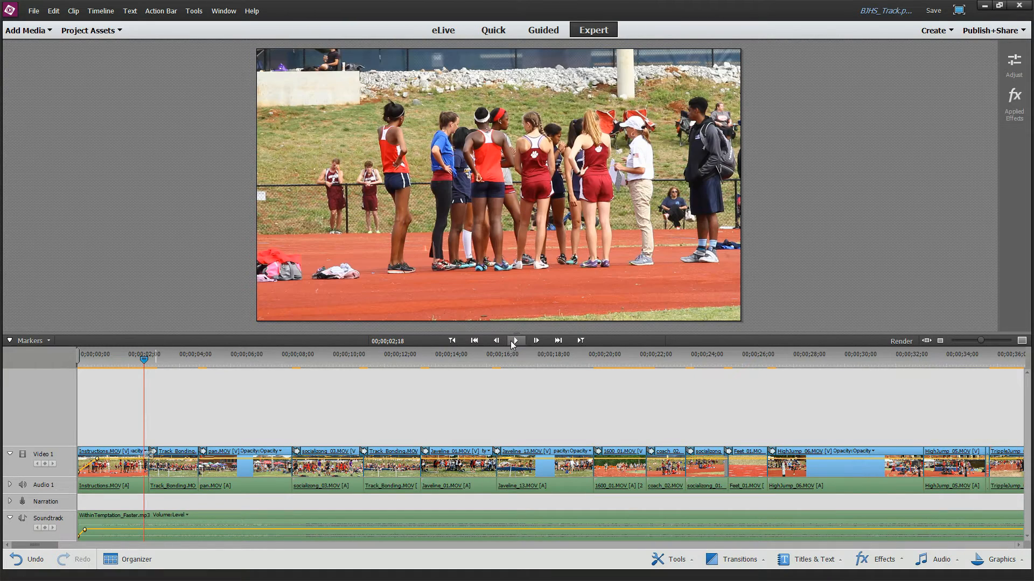
pyautogui.click(514, 342)
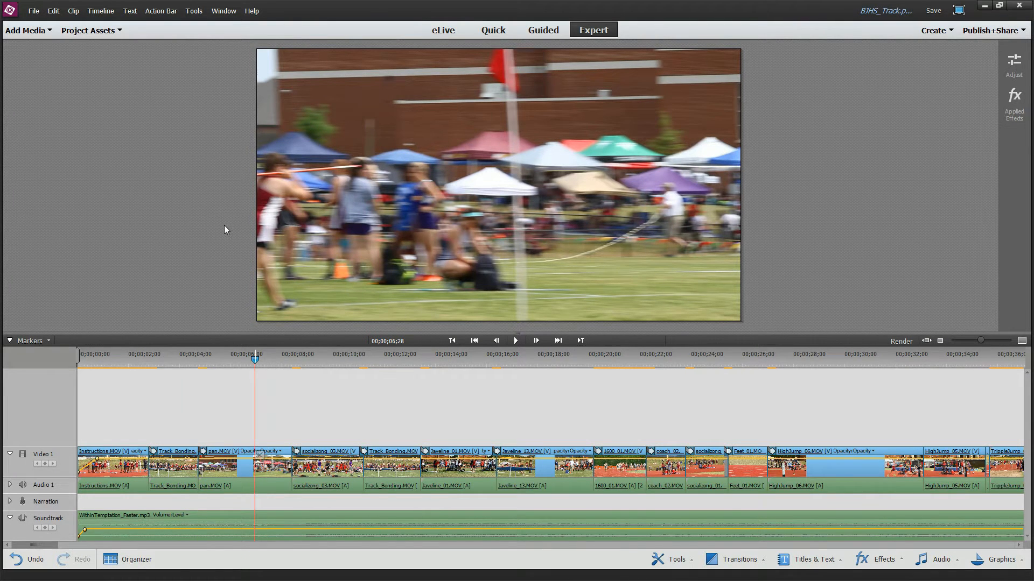
pyautogui.press('pageup')
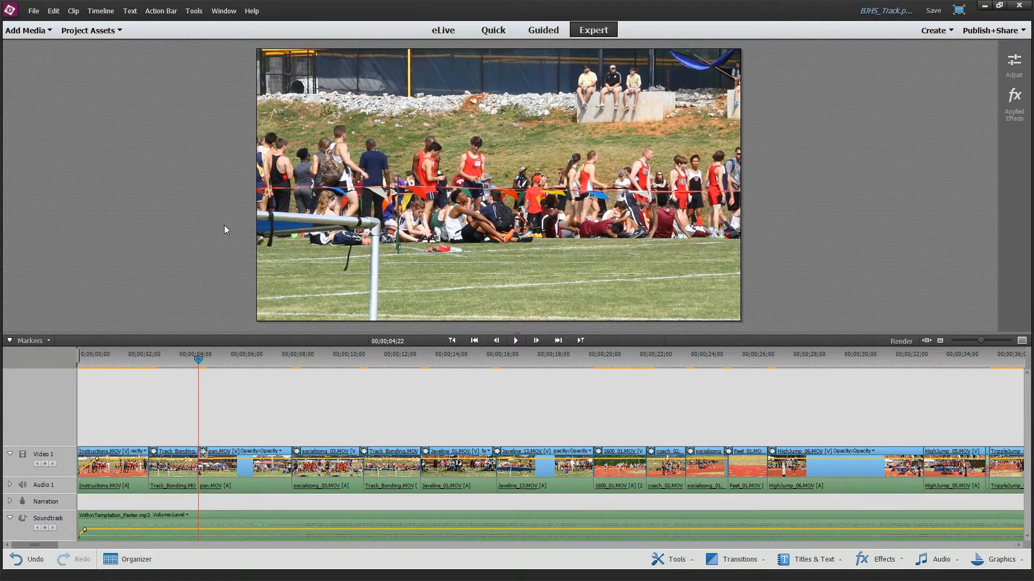
pyautogui.press('Right')
pyautogui.press('Right')
pyautogui.press('Right')
pyautogui.press('Right')
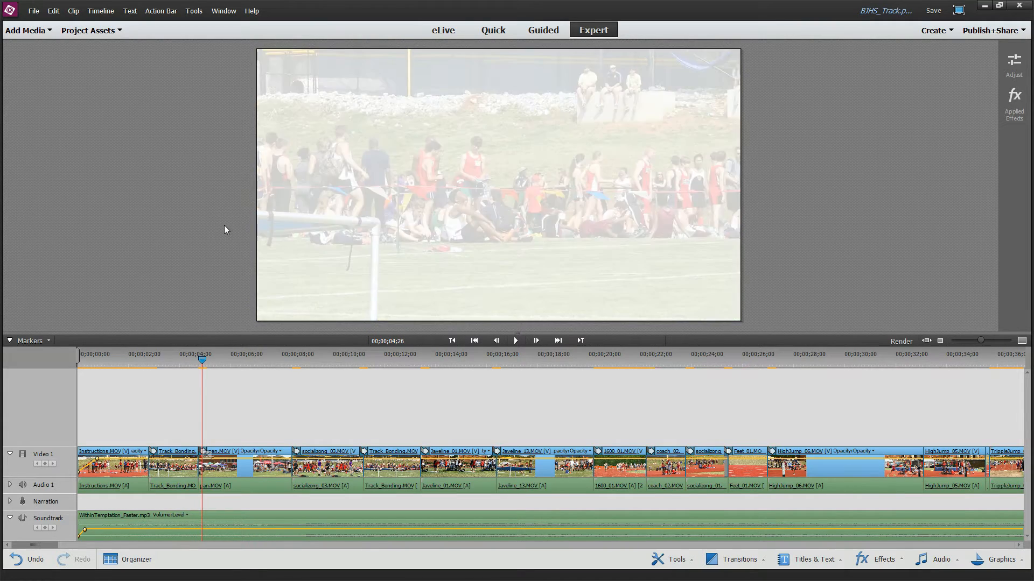
pyautogui.press('Right')
pyautogui.press('Right')
pyautogui.press('Right')
pyautogui.press('Right')
pyautogui.press('Right')
pyautogui.press('Right')
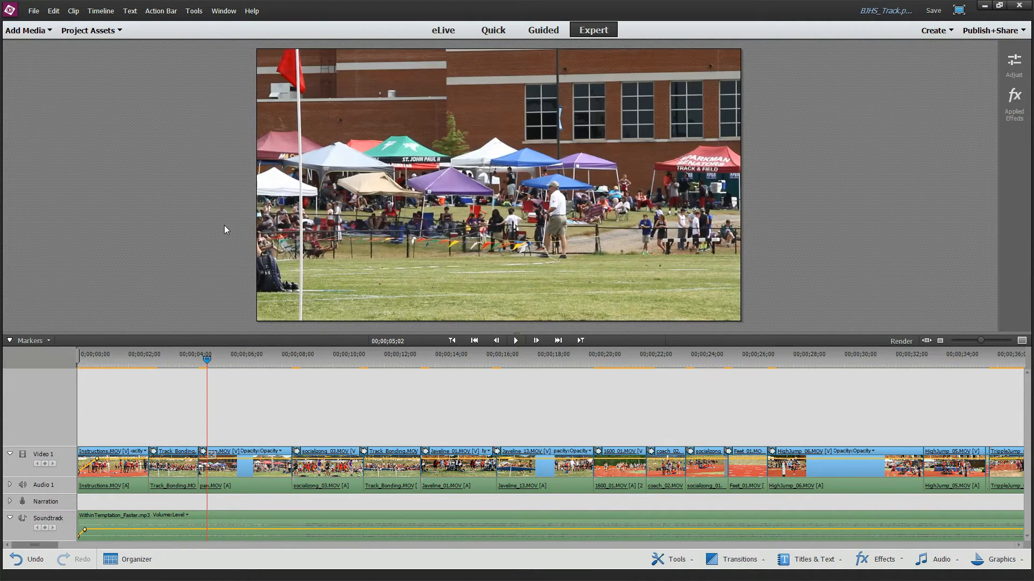
pyautogui.press('Right')
pyautogui.press('Right')
pyautogui.press('Right')
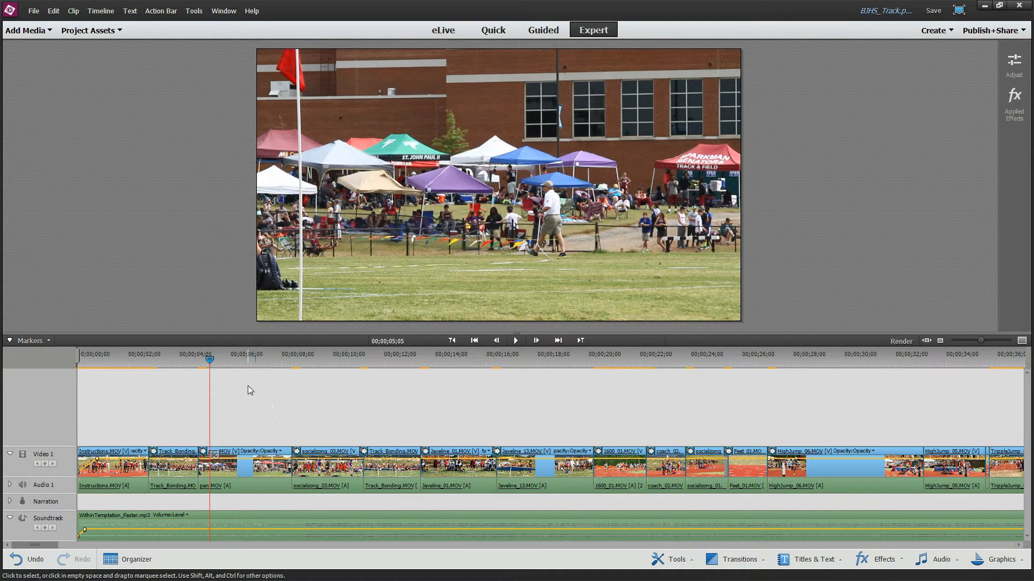
pyautogui.press('Right')
pyautogui.press('Right')
pyautogui.press('Right')
pyautogui.press('Right')
pyautogui.press('Right')
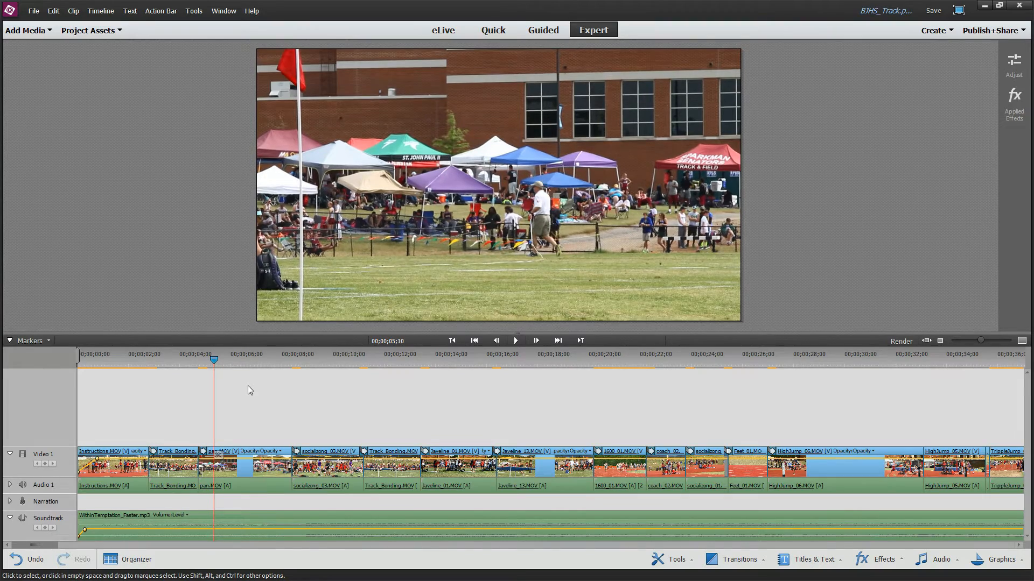
pyautogui.press('Right')
pyautogui.press('Right')
# Split the socializong_03.MOV clip at 00;00;10;10
pyautogui.moveTo(214, 356); pyautogui.dragTo(347, 360)
pyautogui.press('Left')
pyautogui.press('Left')
pyautogui.press('Left')
pyautogui.press('Left')
pyautogui.press('Left')
pyautogui.press('Left')
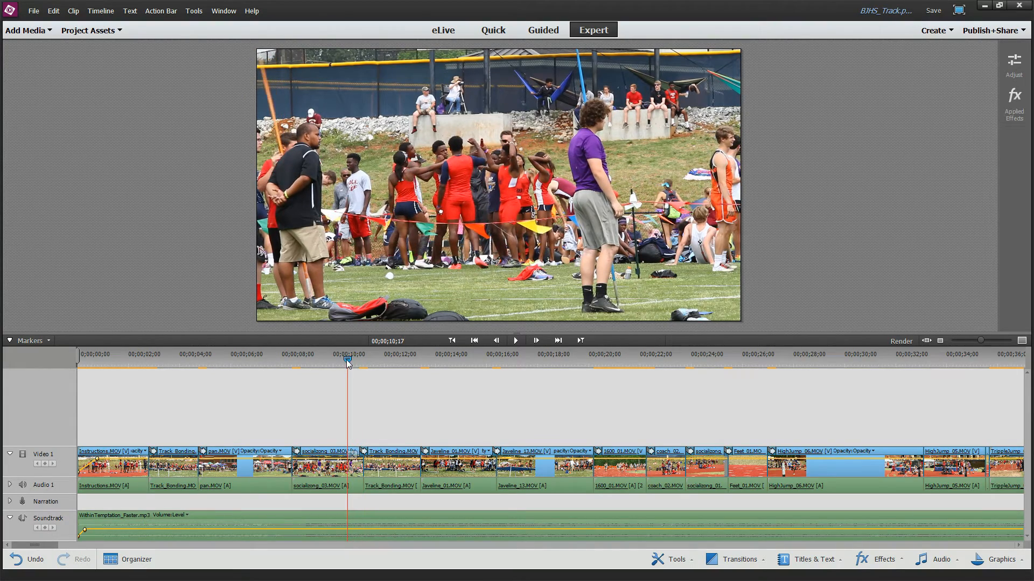
pyautogui.press('Left')
pyautogui.press('Left')
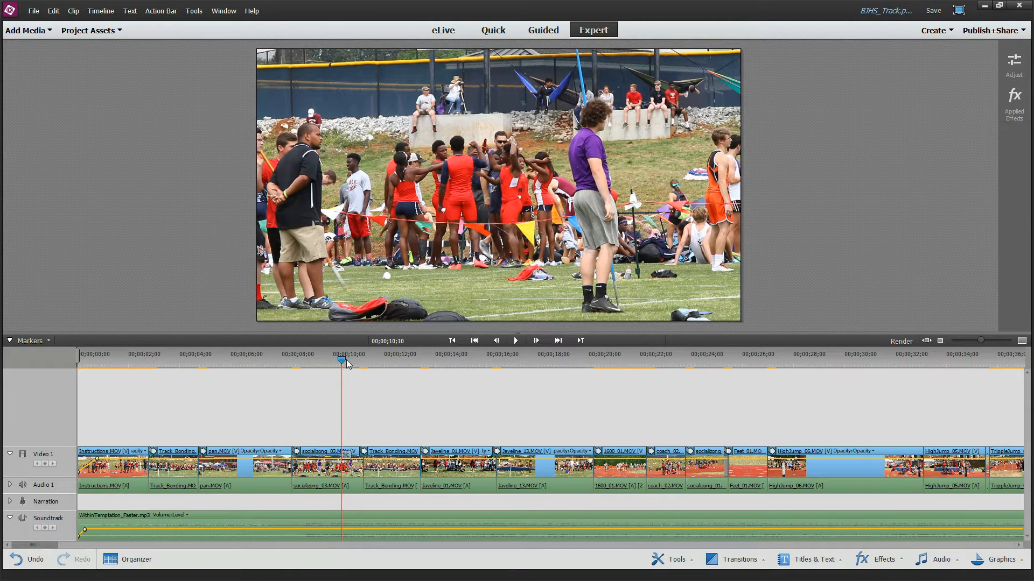
pyautogui.hotkey('ctrl', 'k')
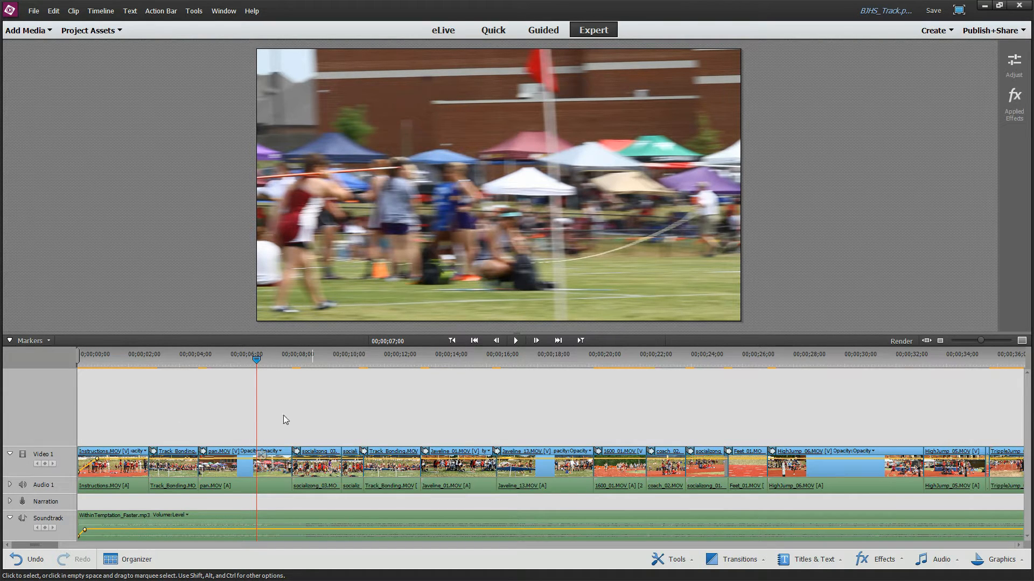
pyautogui.rightClick(66, 463)
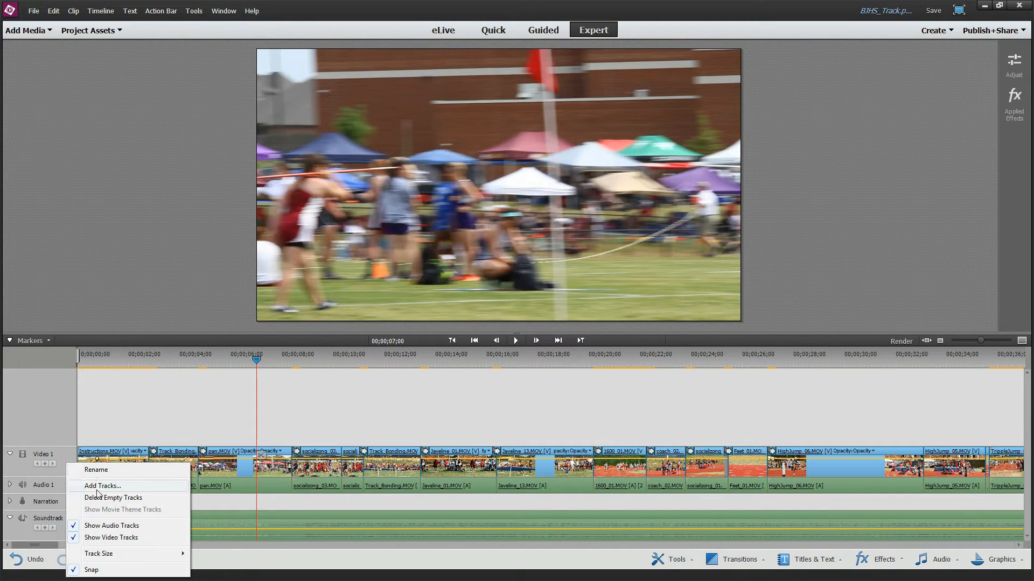
pyautogui.click(47, 429)
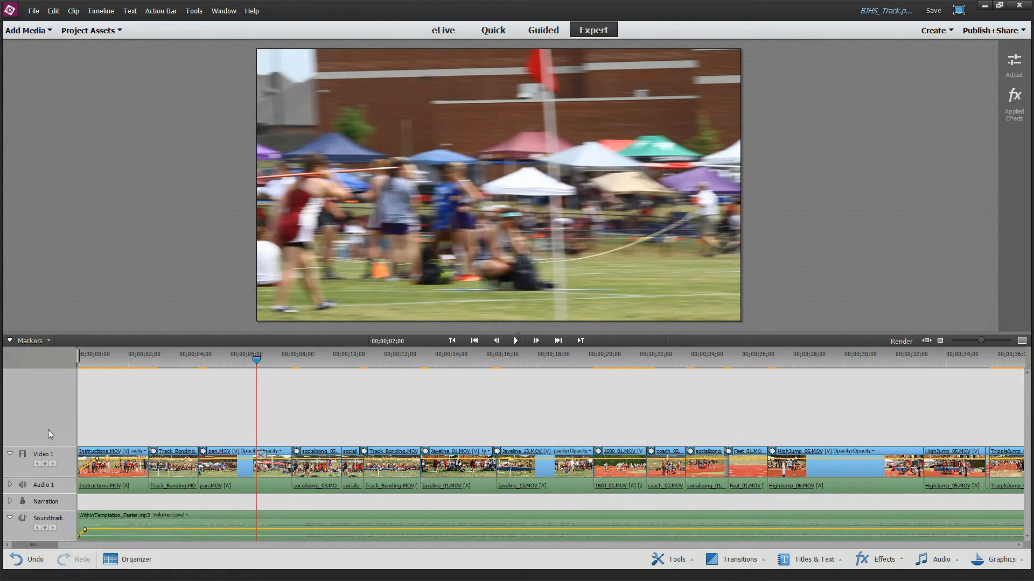
# Import 01_Supplies.MOV from the Footage folder into the project assets
pyautogui.click(47, 32)
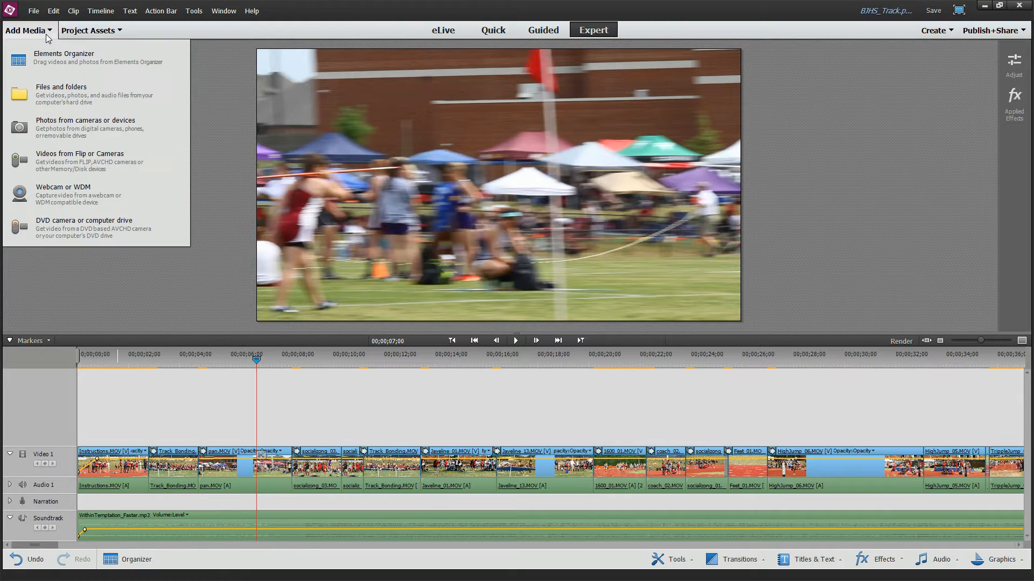
pyautogui.click(46, 88)
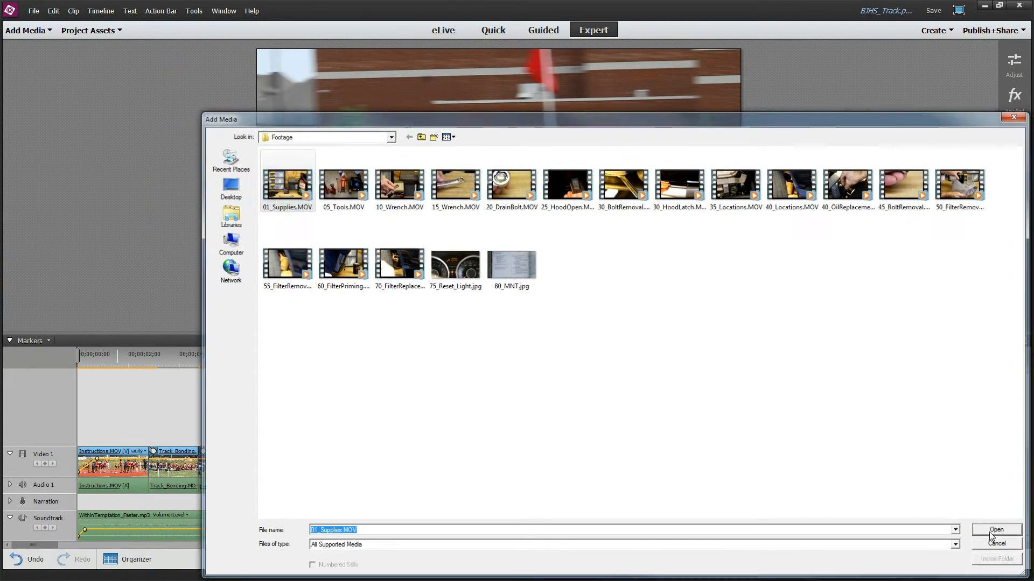
pyautogui.click(994, 531)
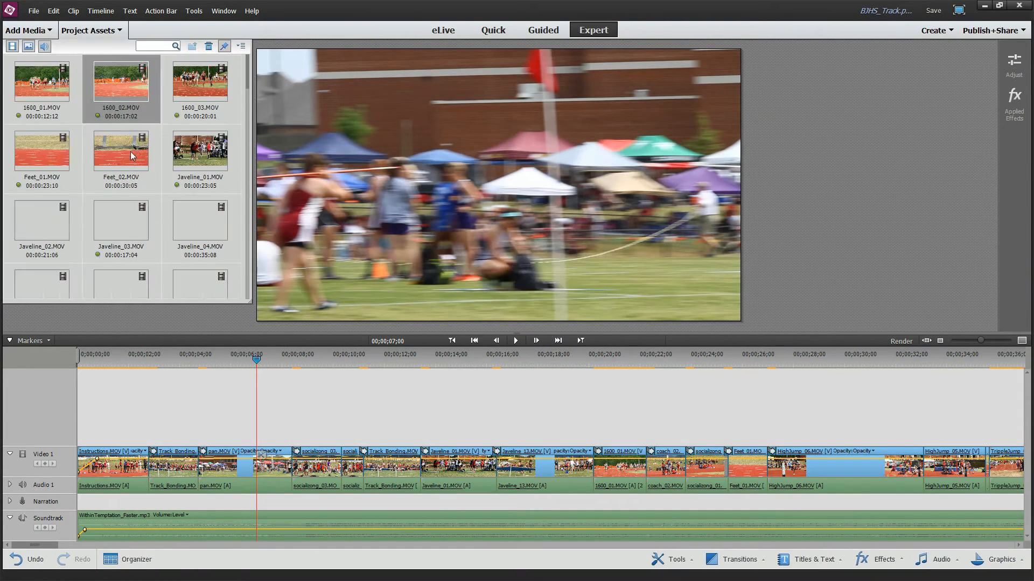
# Try placing the 1600_02.MOV clip in the empty timeline space above Video 1, near the three-second mark
pyautogui.moveTo(122, 96); pyautogui.dragTo(161, 389)
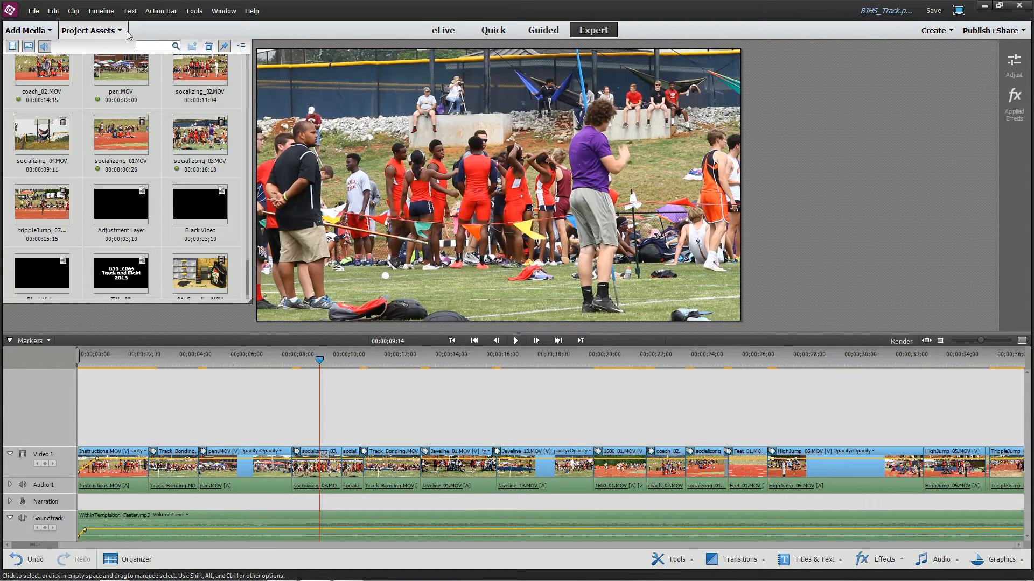
# Create a new adjustment layer and place it on a new video track above Video 1, at the start of the timeline
pyautogui.click(240, 46)
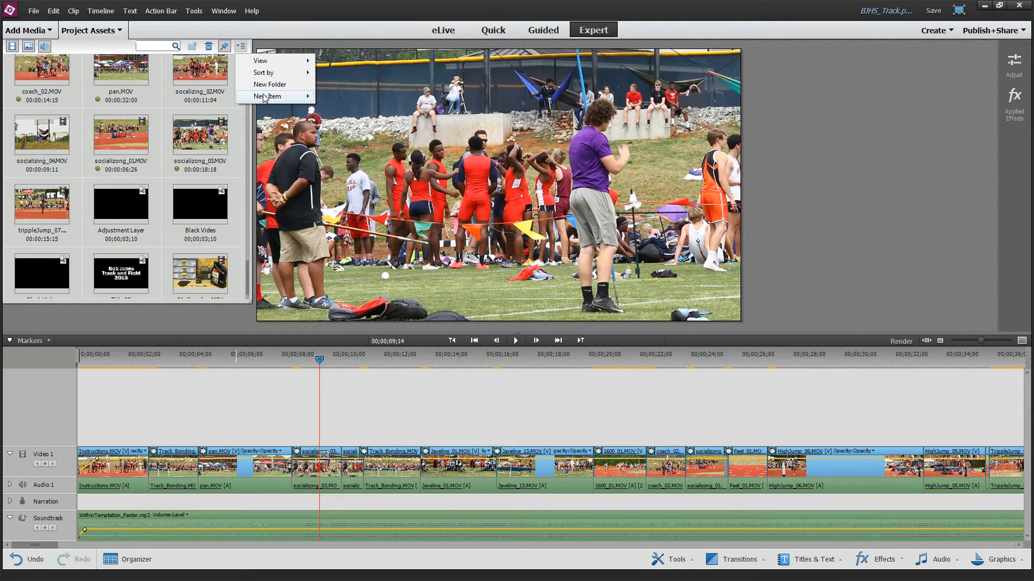
pyautogui.moveTo(263, 98)
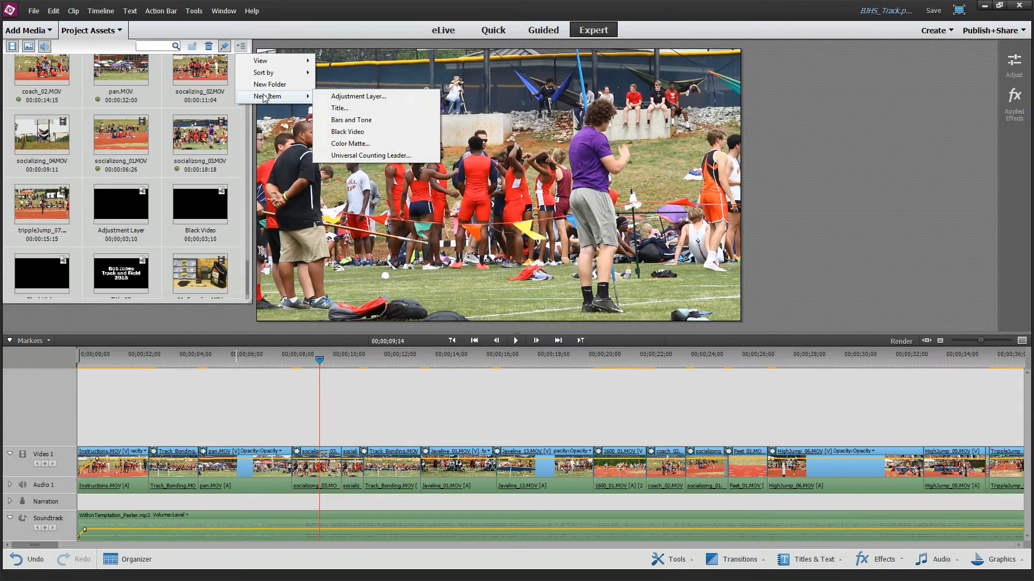
pyautogui.click(382, 98)
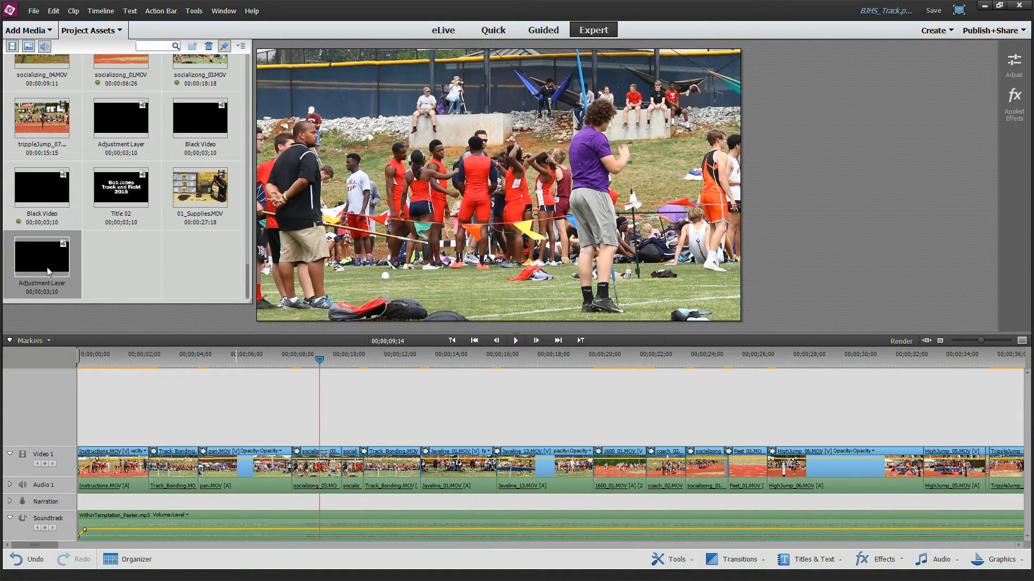
pyautogui.moveTo(32, 266)
pyautogui.mouseDown()
pyautogui.moveTo(118, 396)
pyautogui.moveTo(221, 405)
pyautogui.moveTo(79, 397)
pyautogui.mouseUp()
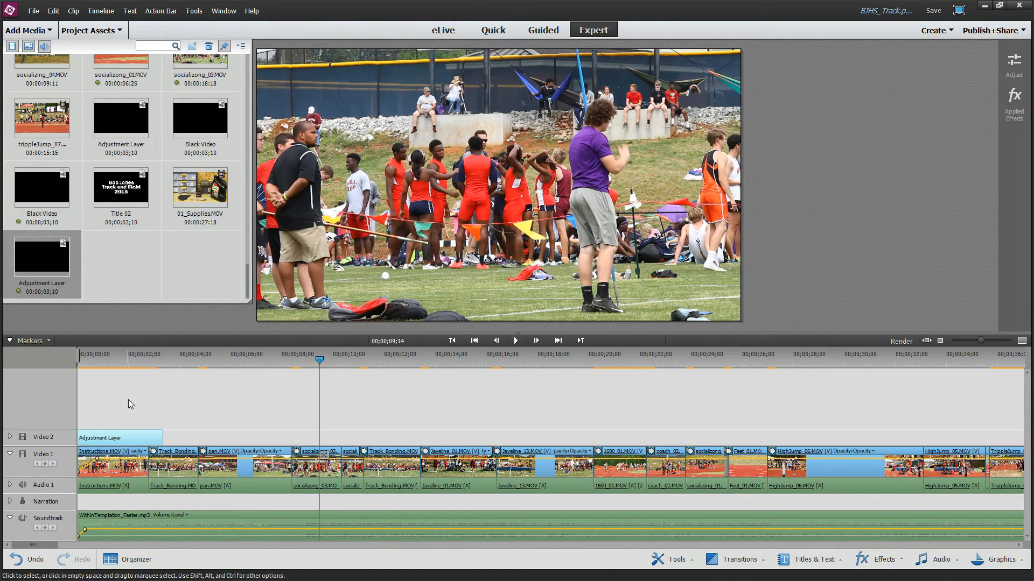
# Extend the adjustment layer on Video 2 to about the 36-second mark and show its adjustments with the playhead at 00;00;03;29
pyautogui.moveTo(161, 440); pyautogui.dragTo(996, 440)
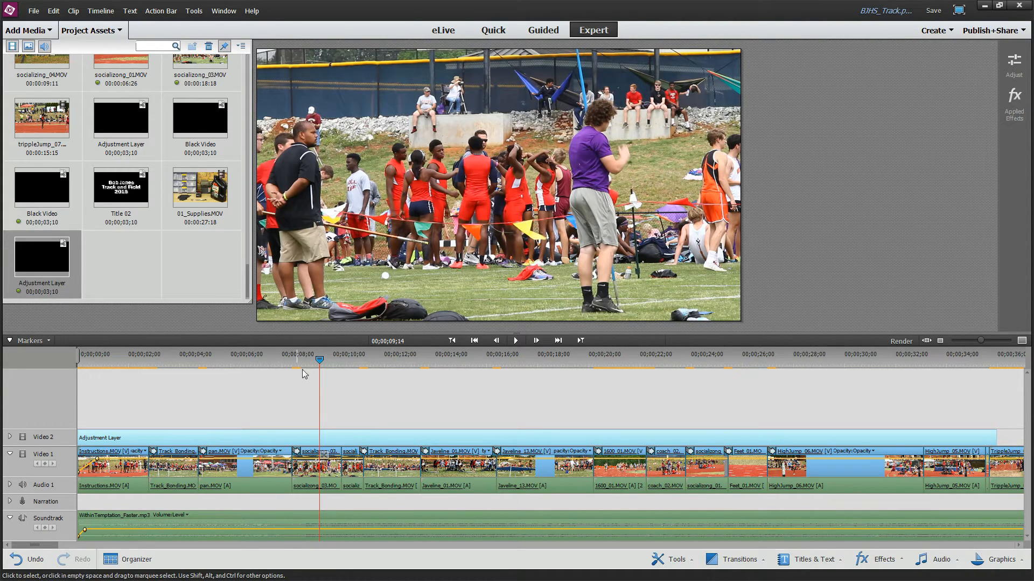
pyautogui.click(179, 358)
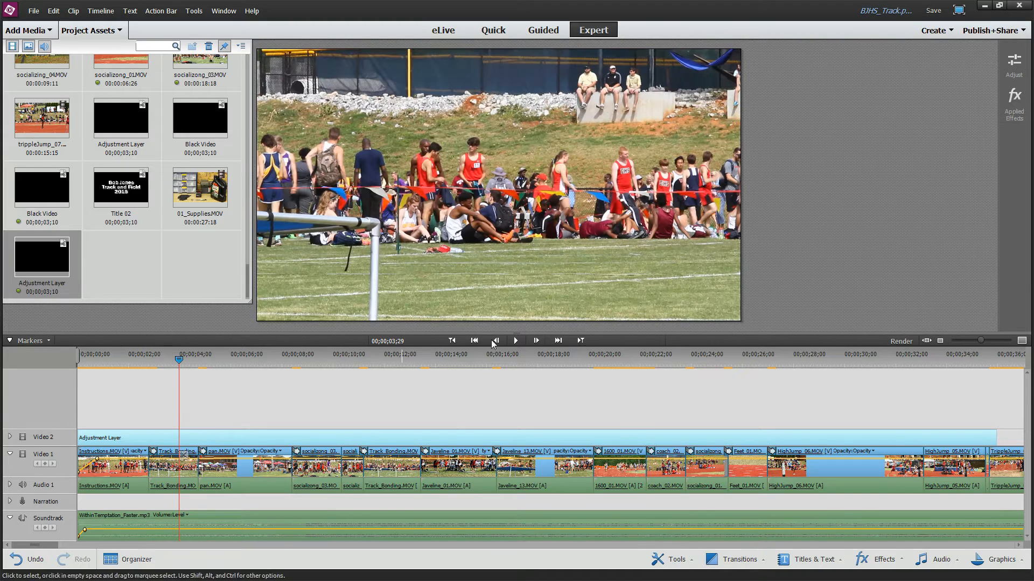
pyautogui.click(1014, 64)
pyautogui.click(91, 30)
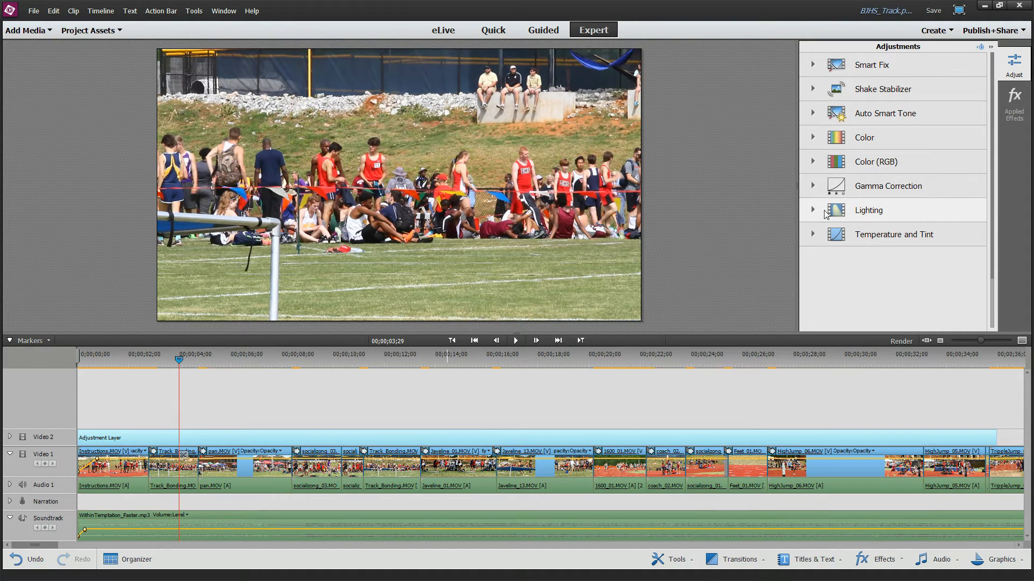
# Set the adjustment layer's Lighting brightness to -89, check the start of the timeline, and expand the Video 2 track
pyautogui.click(821, 207)
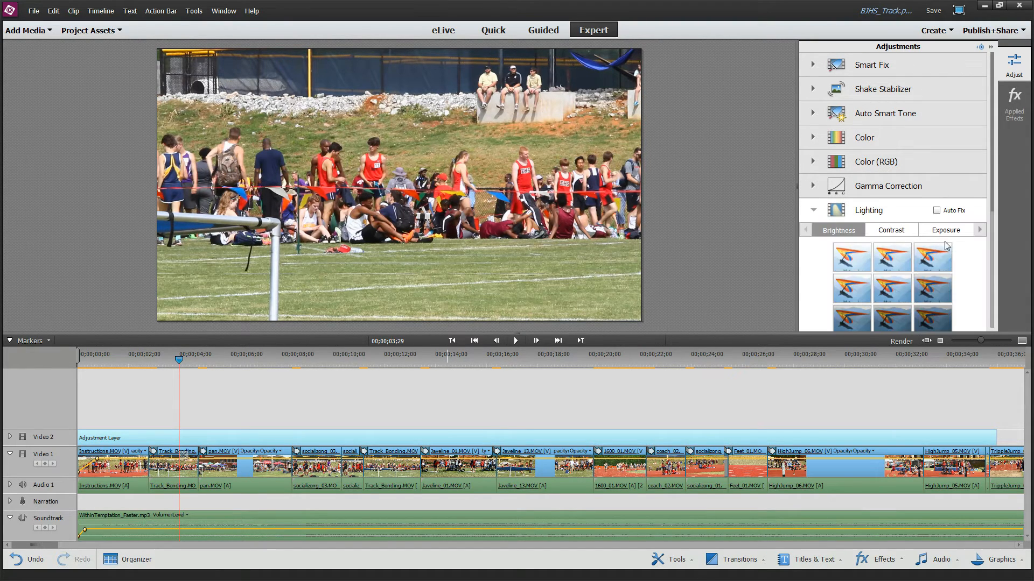
pyautogui.scroll(-5, 996, 209)
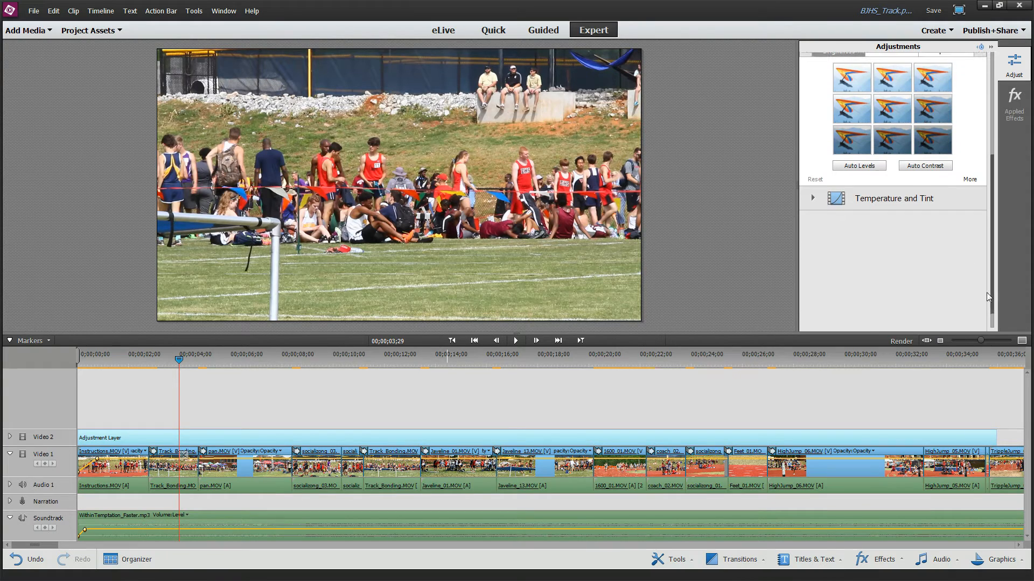
pyautogui.click(970, 179)
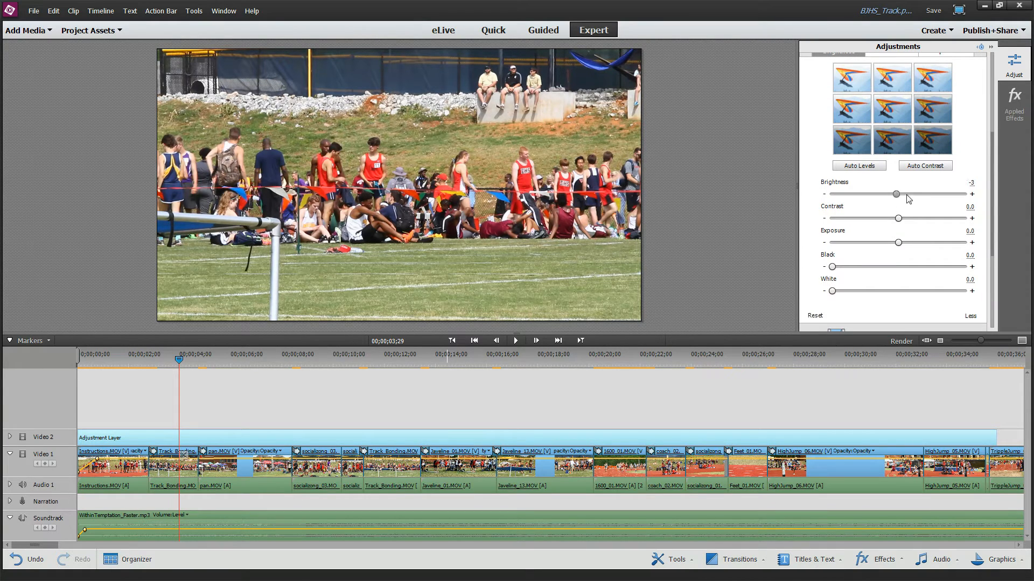
pyautogui.moveTo(898, 193); pyautogui.dragTo(843, 195)
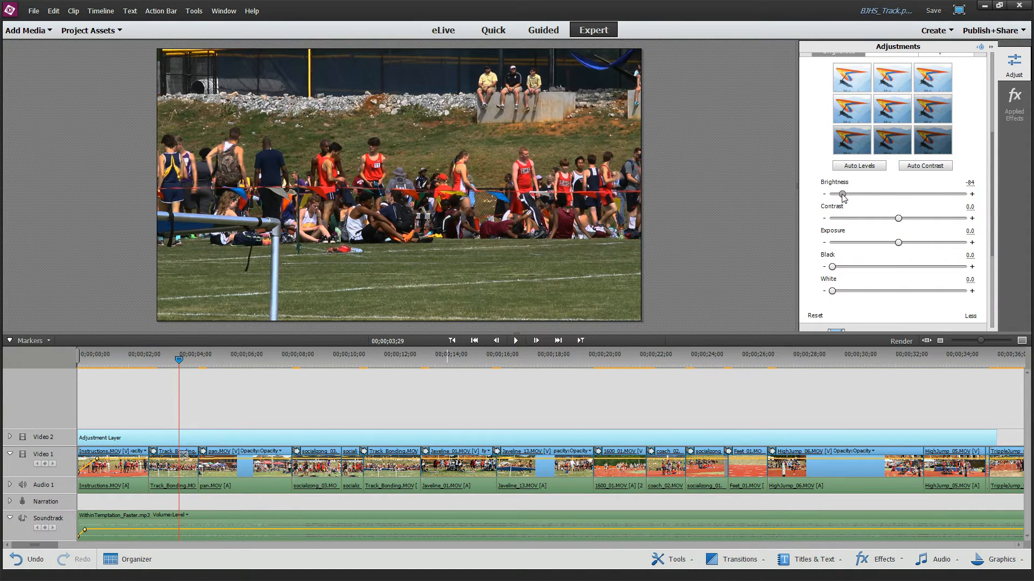
pyautogui.moveTo(177, 358); pyautogui.dragTo(99, 360)
pyautogui.click(10, 437)
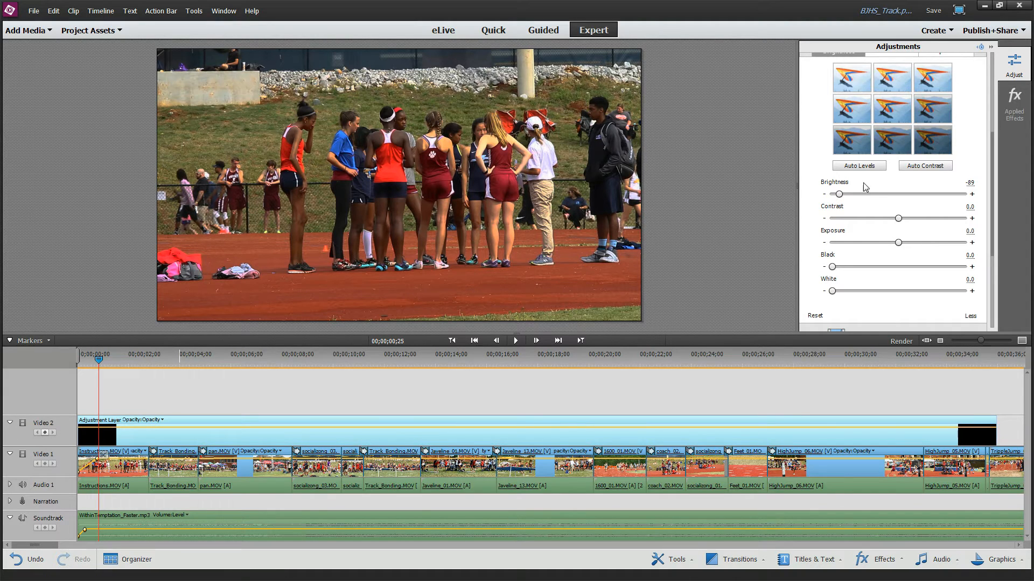
# Show the Lighting keyframe controls and start animating Brightness with a keyframe of -5 at 00;00;03;03
pyautogui.click(980, 47)
pyautogui.click(790, 79)
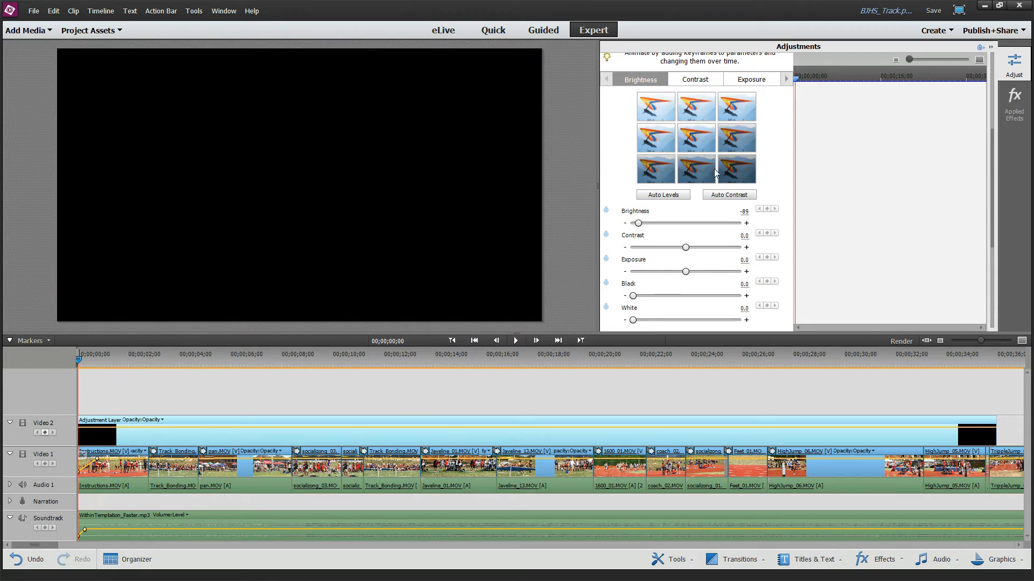
pyautogui.moveTo(640, 223); pyautogui.dragTo(695, 223)
pyautogui.moveTo(800, 78)
pyautogui.mouseDown()
pyautogui.moveTo(831, 80)
pyautogui.moveTo(787, 79)
pyautogui.moveTo(813, 81)
pyautogui.mouseUp()
pyautogui.moveTo(695, 222); pyautogui.dragTo(687, 226)
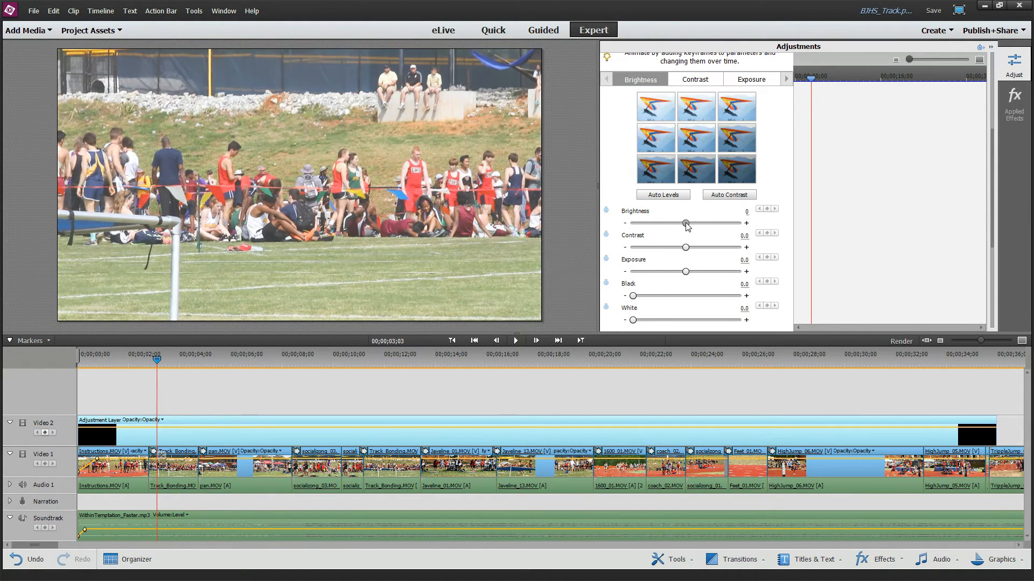
pyautogui.click(606, 211)
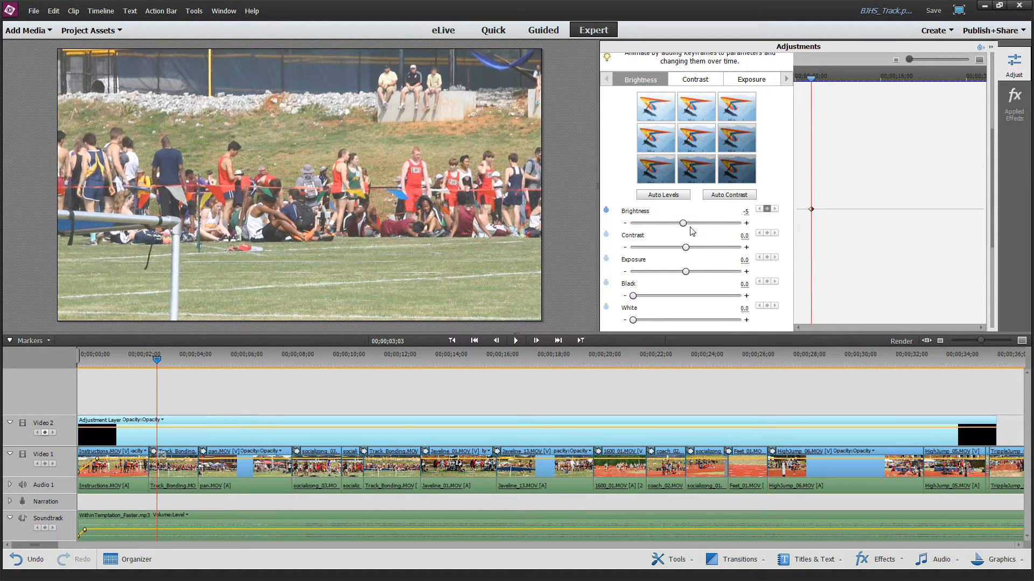
# Add a Brightness keyframe at 00;00;05;16 and another at 00;00;04;16 with a value of 83
pyautogui.moveTo(810, 80); pyautogui.dragTo(824, 80)
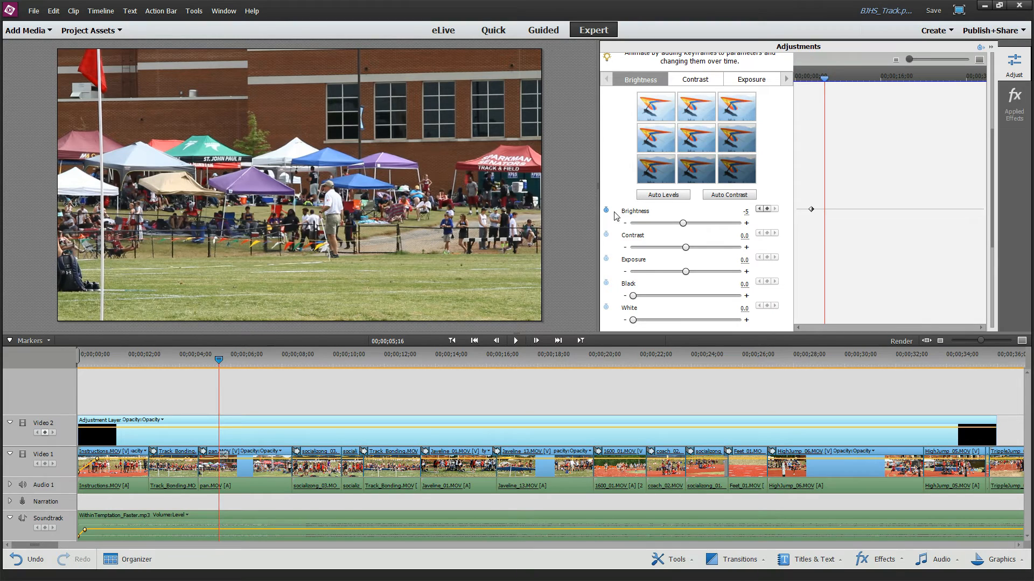
pyautogui.click(767, 208)
pyautogui.moveTo(827, 83); pyautogui.dragTo(822, 81)
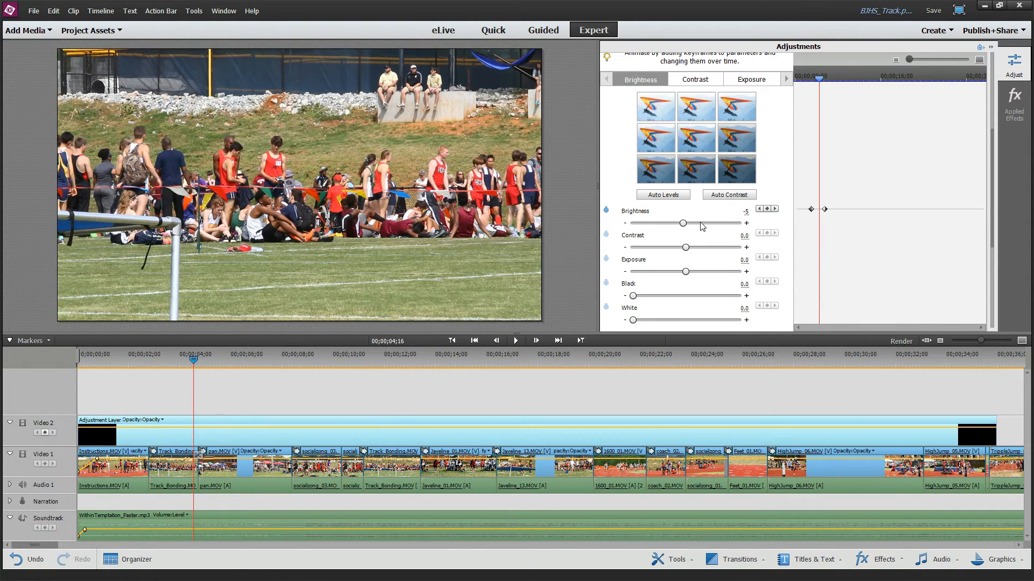
pyautogui.moveTo(683, 223); pyautogui.dragTo(730, 223)
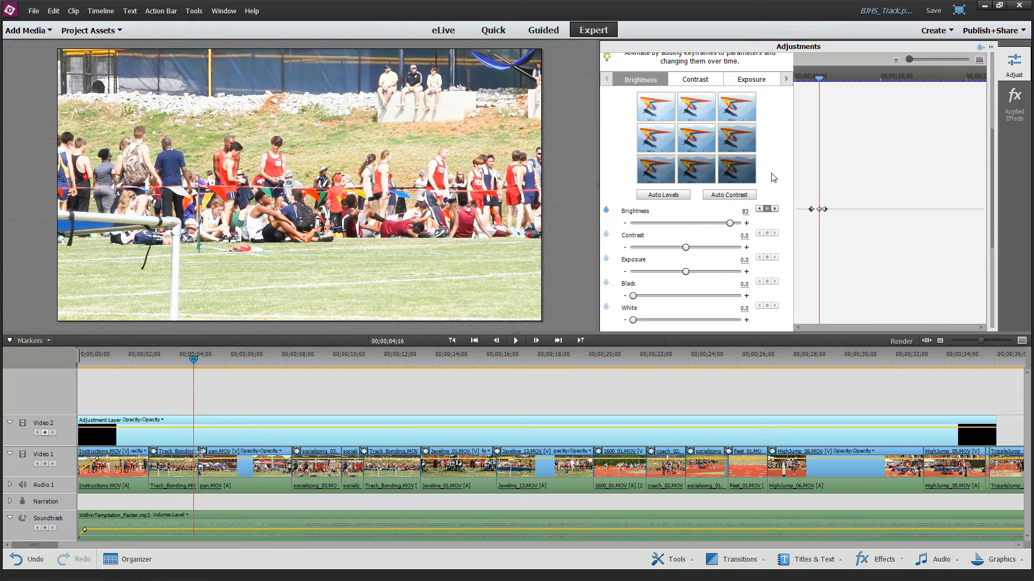
# Play the timeline from 00;00;01;27 through the three brightness keyframes to preview the flash
pyautogui.moveTo(821, 80)
pyautogui.mouseDown()
pyautogui.moveTo(807, 81)
pyautogui.moveTo(832, 81)
pyautogui.moveTo(804, 80)
pyautogui.mouseUp()
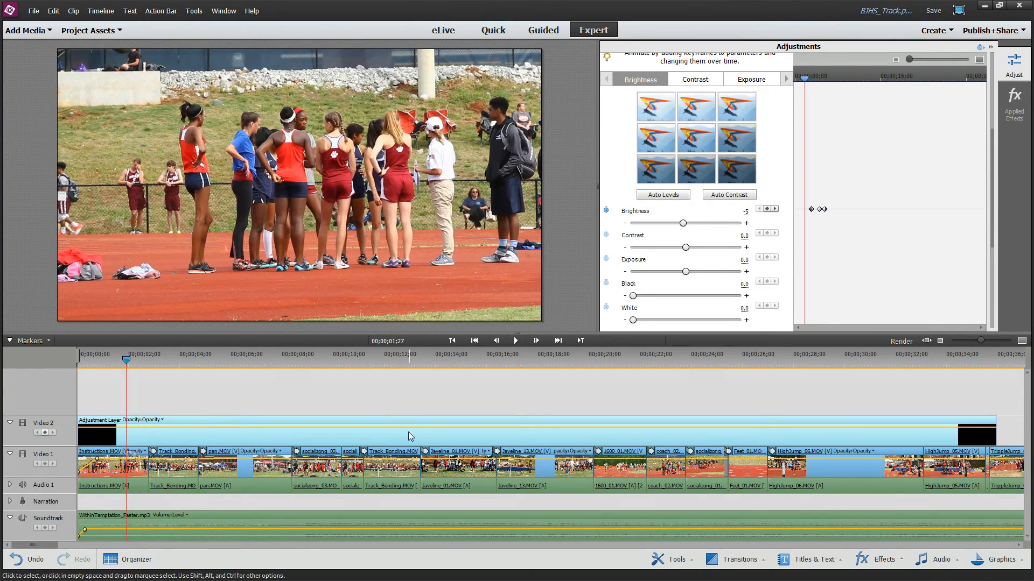
pyautogui.click(516, 341)
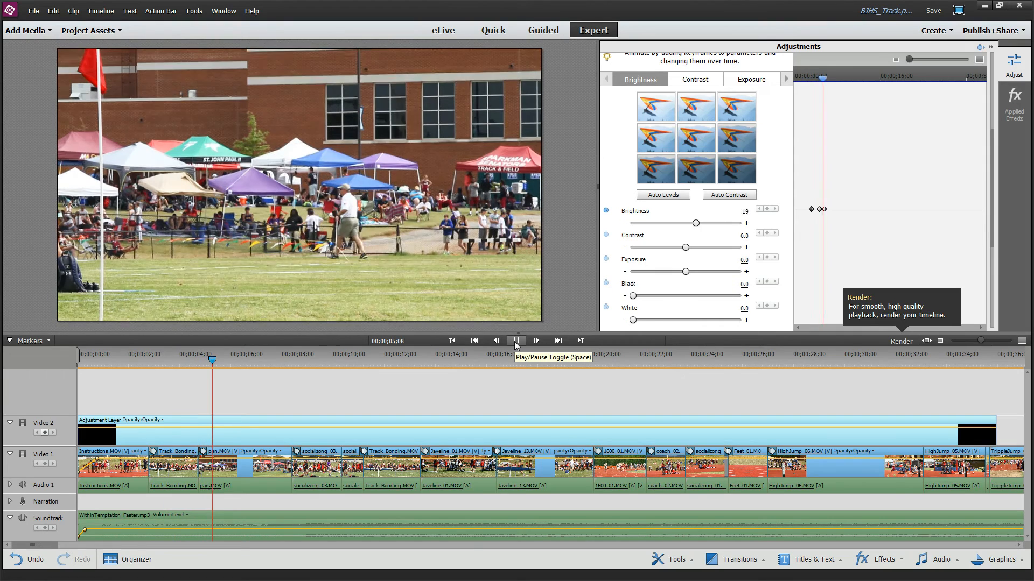
pyautogui.click(514, 341)
# Select all three Brightness keyframes in the adjustment layer's Lighting settings
pyautogui.click(261, 442)
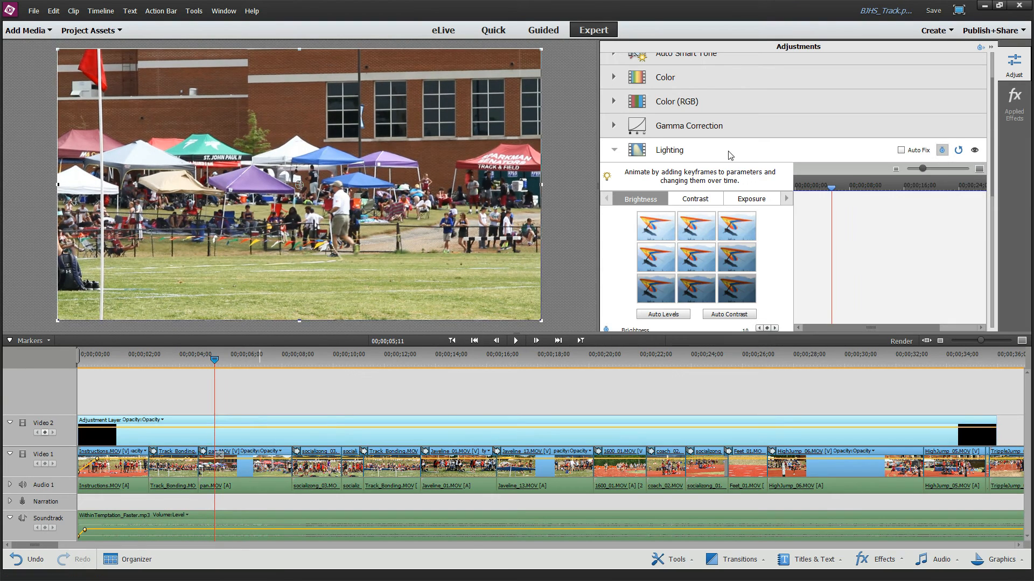
pyautogui.scroll(-5, 852, 204)
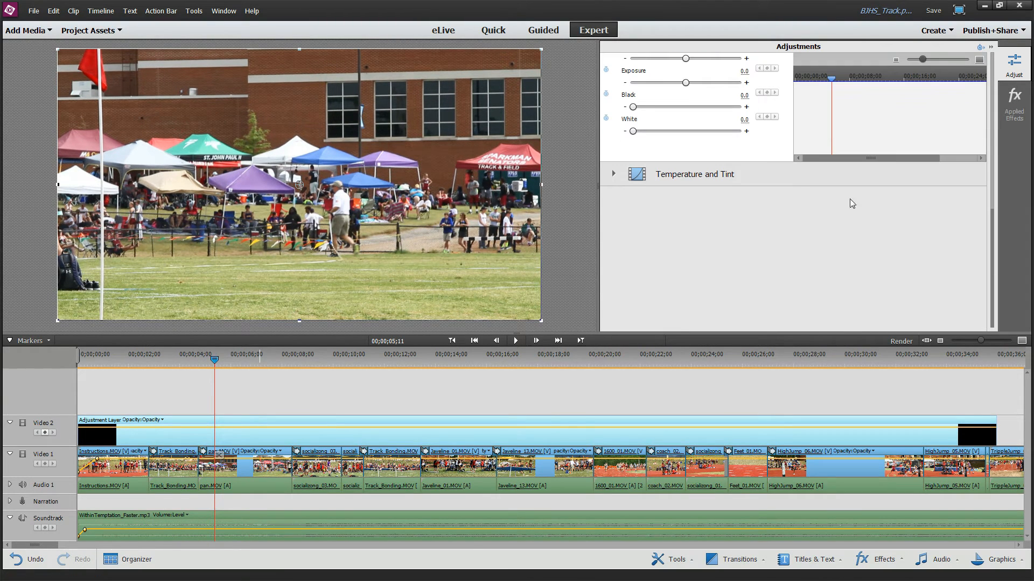
pyautogui.scroll(5, 797, 167)
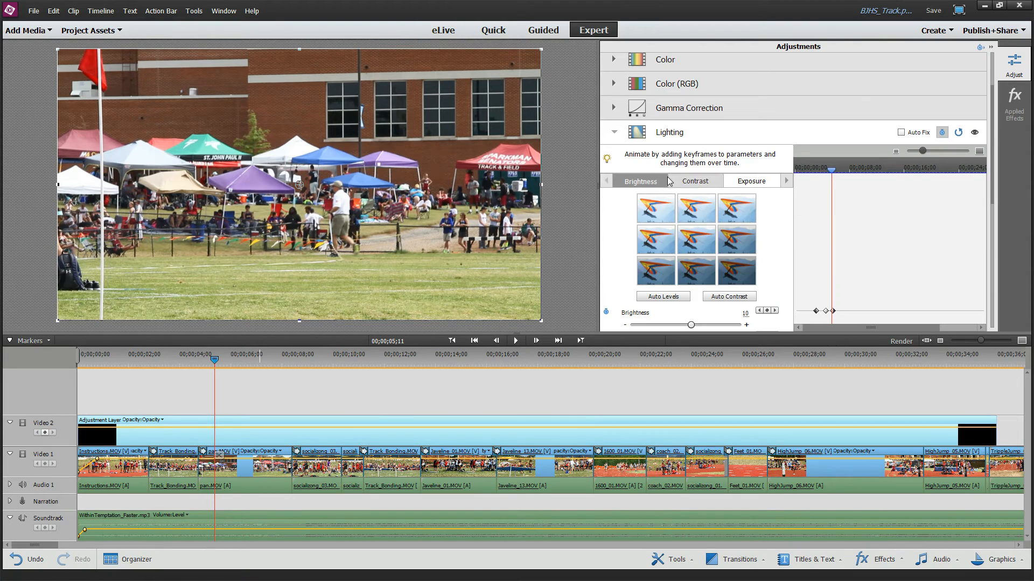
pyautogui.scroll(-2, 870, 212)
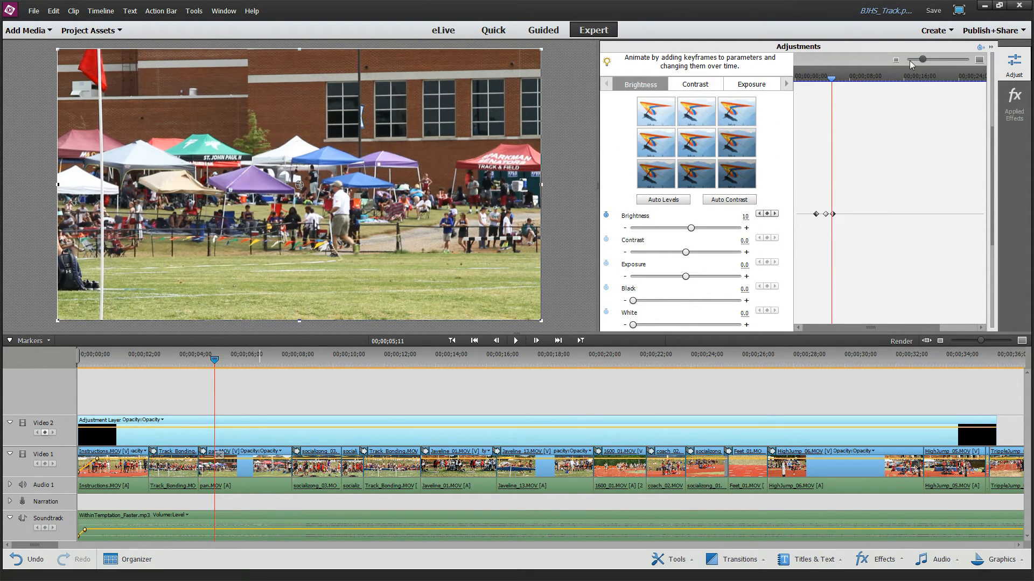
pyautogui.click(980, 60)
pyautogui.click(981, 60)
pyautogui.click(895, 59)
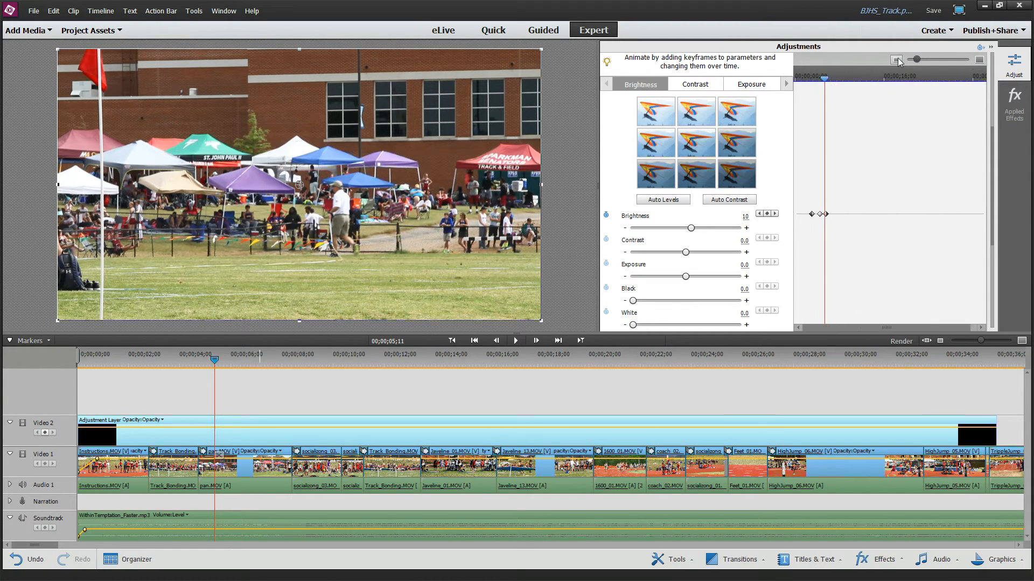
pyautogui.click(895, 59)
pyautogui.moveTo(801, 199); pyautogui.dragTo(833, 222)
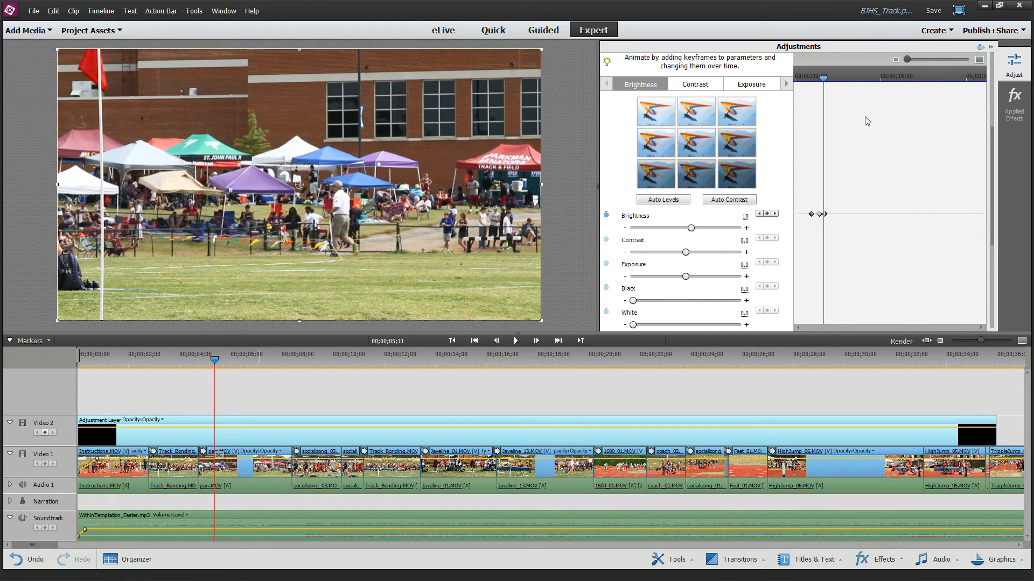
# Paste copies of the selected Brightness keyframes at 00;00;12;23, 00;00;26;01 and 00;00;34;20
pyautogui.click(864, 80)
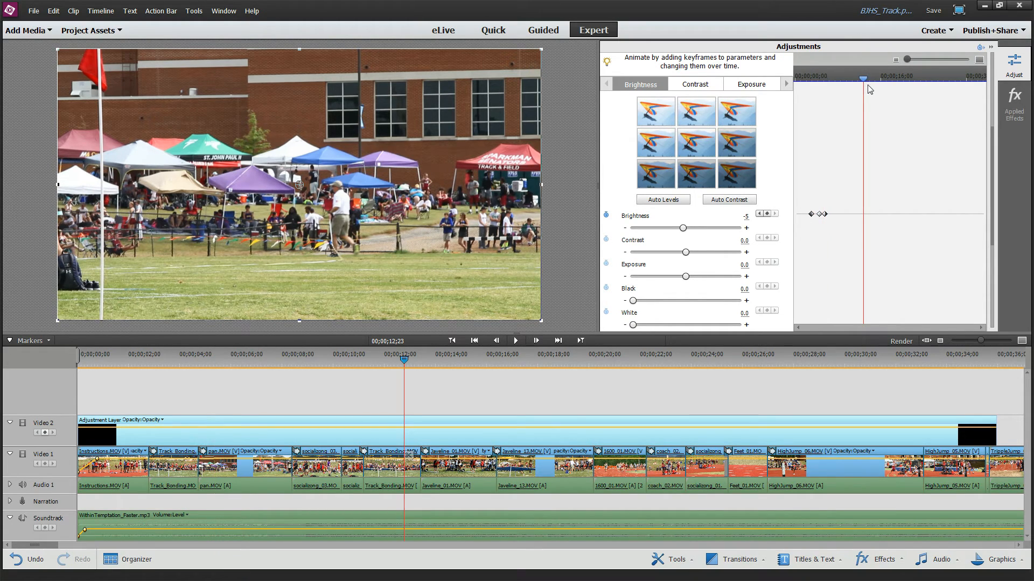
pyautogui.hotkey('ctrl', 'v')
pyautogui.moveTo(864, 80); pyautogui.dragTo(936, 81)
pyautogui.hotkey('ctrl', 'v')
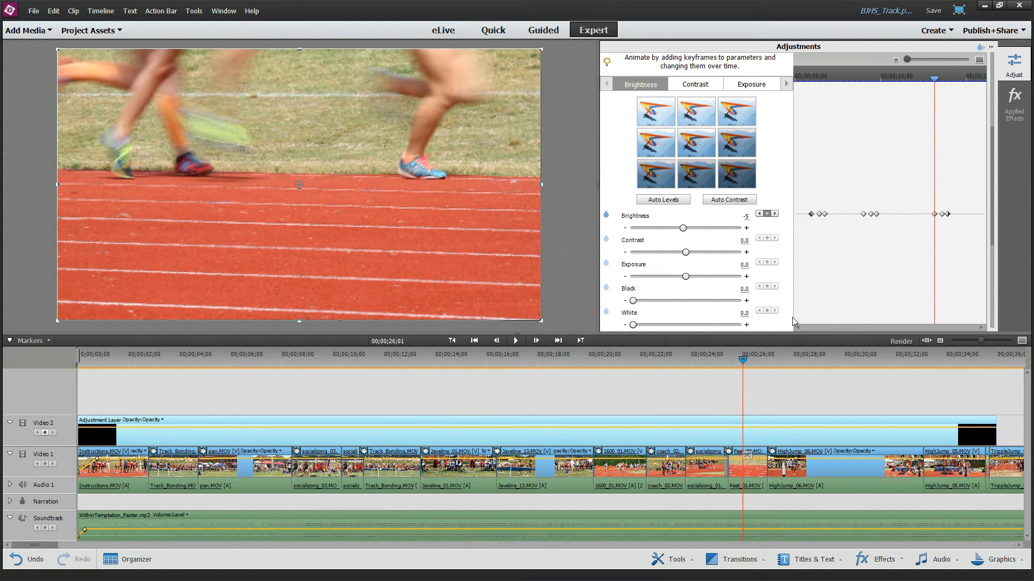
pyautogui.moveTo(935, 82); pyautogui.dragTo(982, 85)
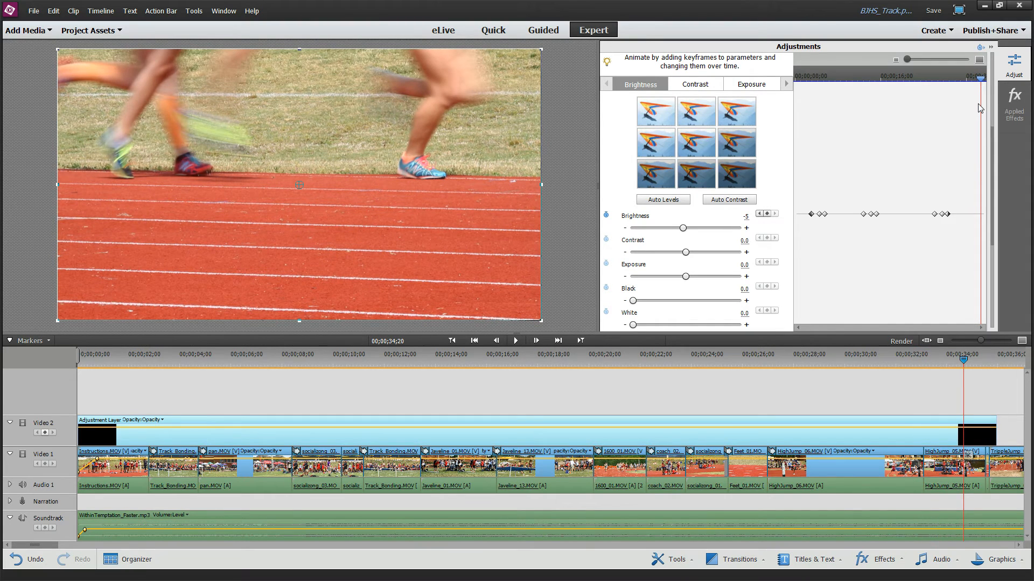
pyautogui.hotkey('ctrl', 'v')
# Return to the start of the timeline and play the video to review the repeated brightness flashes
pyautogui.moveTo(156, 367); pyautogui.dragTo(79, 358)
pyautogui.click(522, 340)
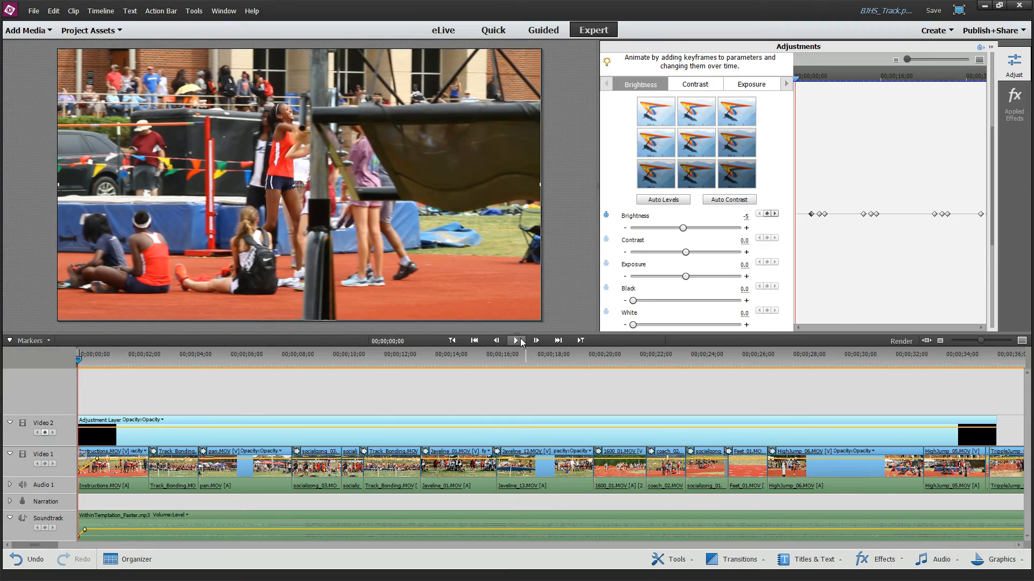